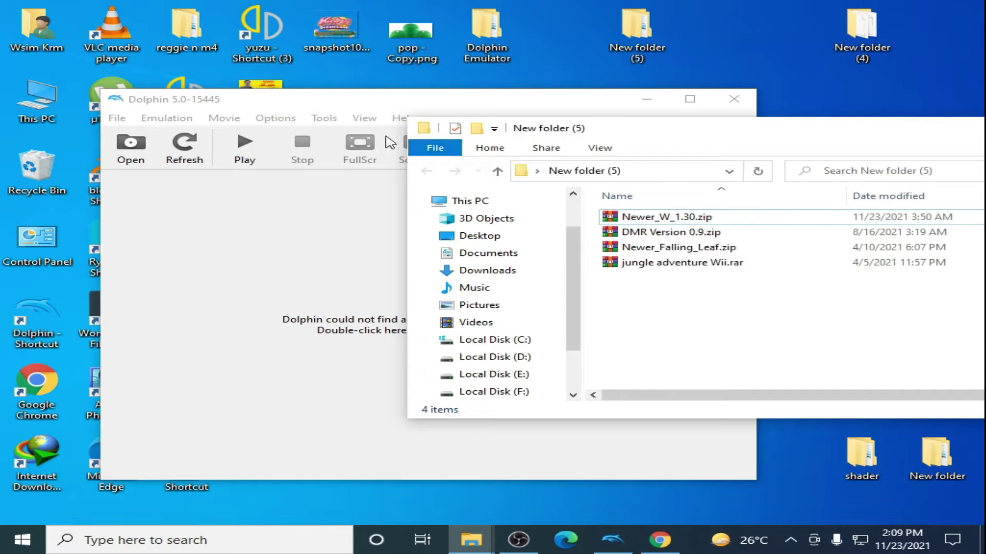
- Move the Dolphin window aside to uncover the New folder (5) window
left_click(356, 104)
left_click_drag(356, 103, 610, 172)
left_click_drag(463, 173, 585, 136)
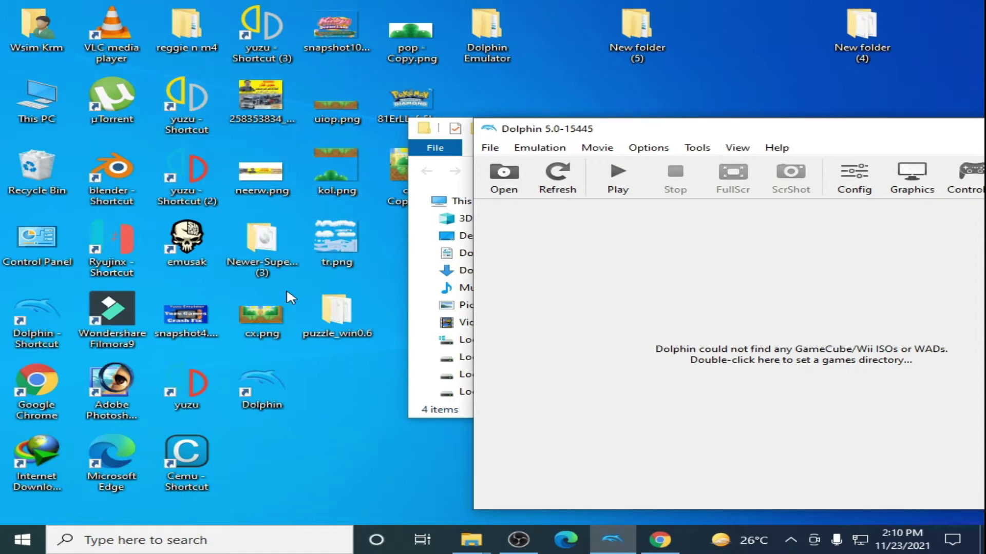
left_click_drag(585, 131, 519, 115)
left_click(565, 131)
- Open New-Super-Mario-Bros.-Wii inside the ISO-Patcher (3) folder and reposition the Explorer and Dolphin windows
double_click(262, 238)
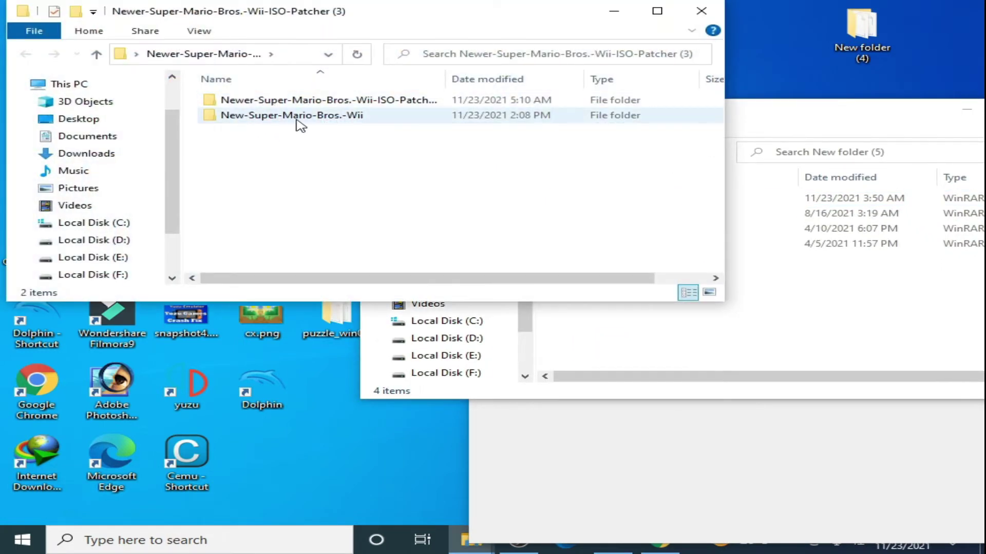
double_click(337, 119)
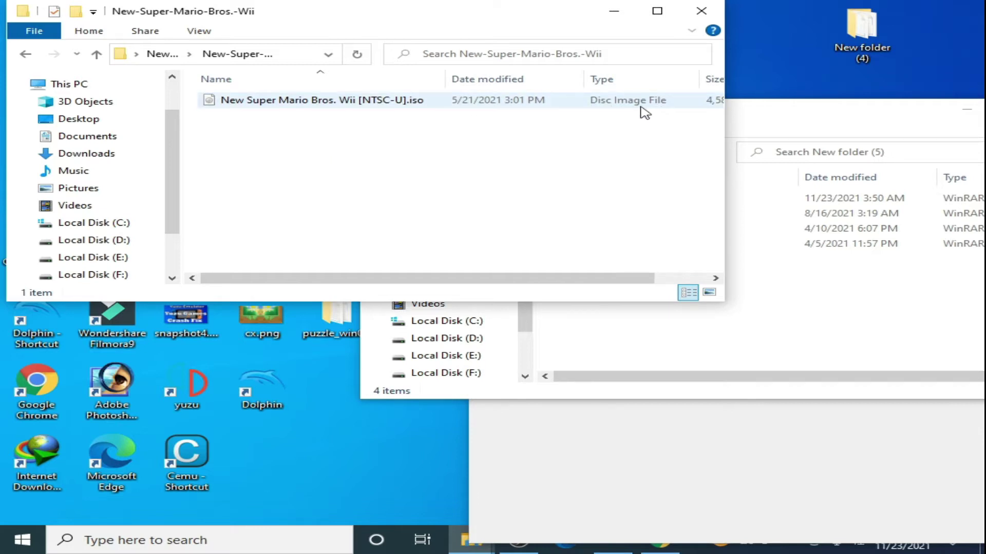
left_click(781, 283)
left_click_drag(784, 119, 651, 107)
left_click(718, 462)
left_click_drag(774, 170, 495, 124)
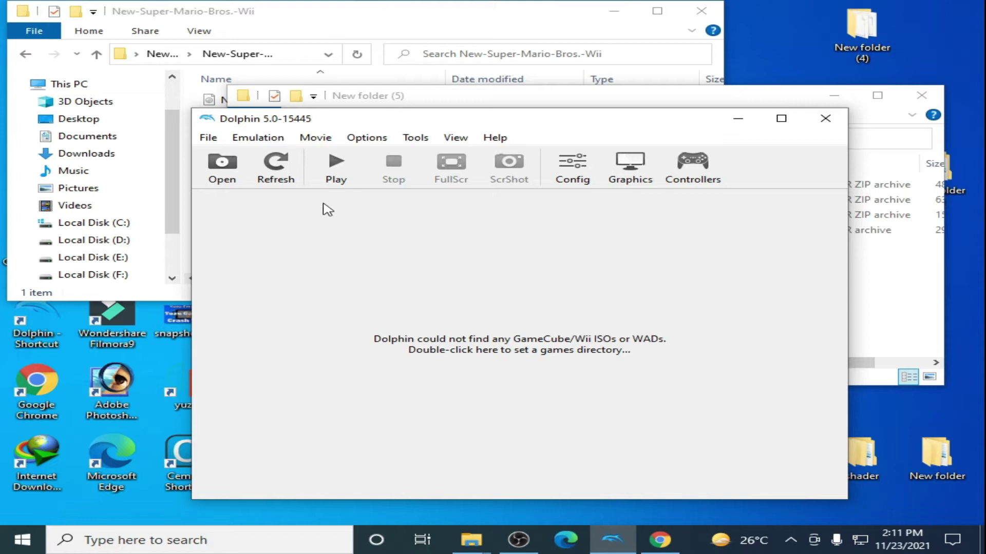
- Open Dolphin's Config on the Paths tab and start adding a game folder
left_click_drag(475, 120, 455, 138)
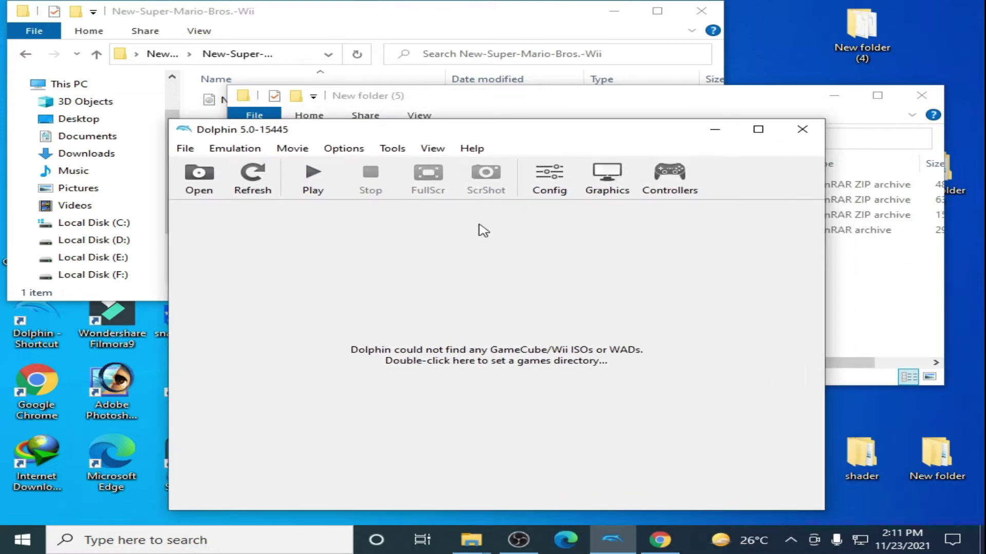
left_click(550, 177)
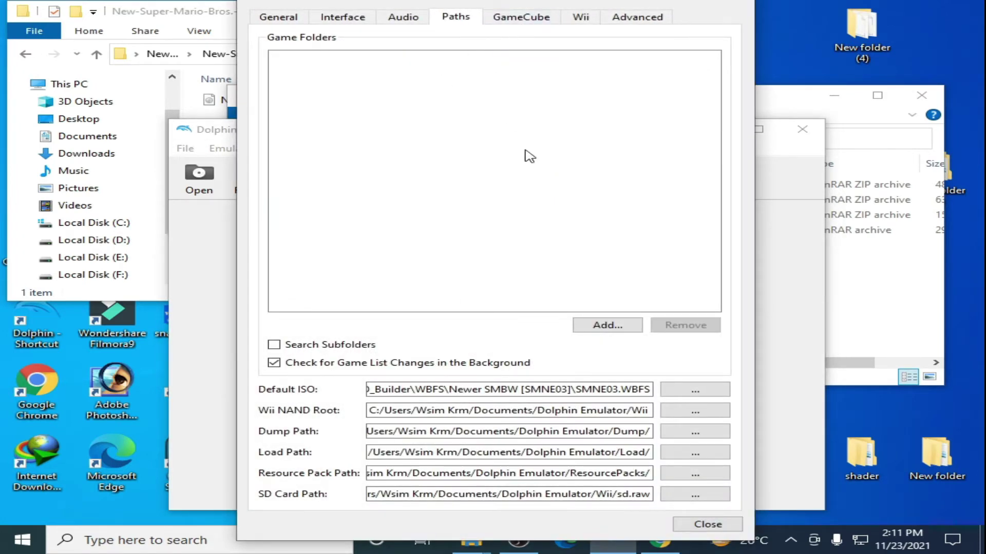
left_click(406, 20)
left_click(451, 20)
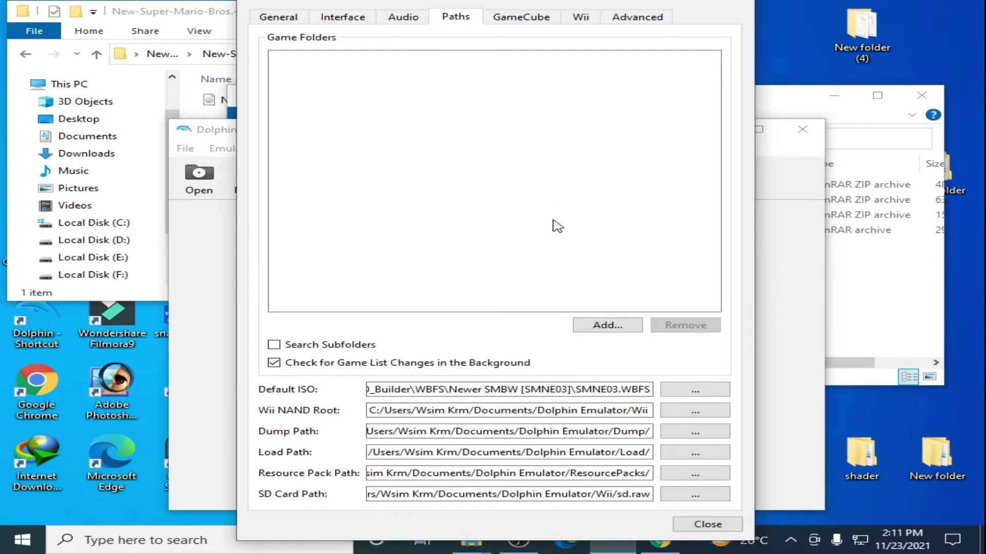
left_click(623, 326)
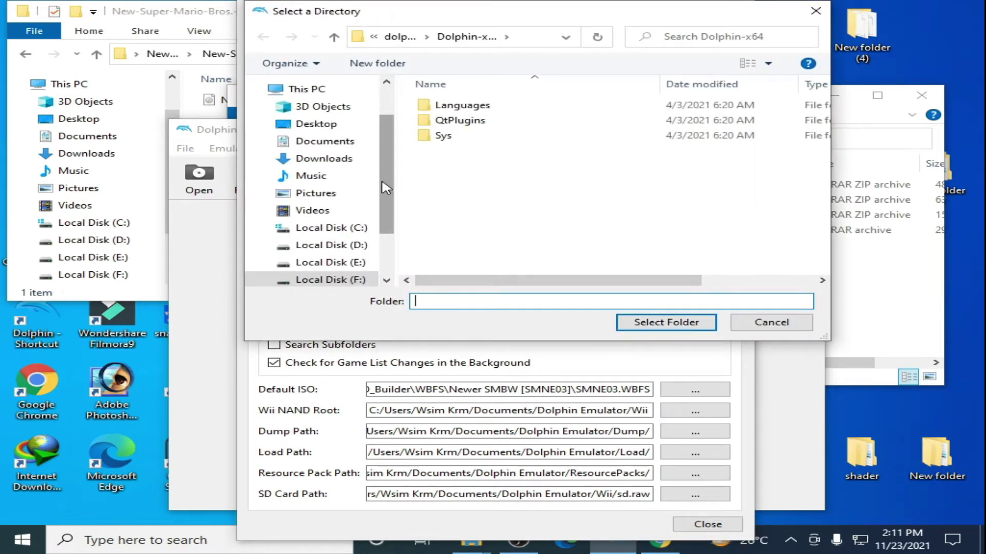
left_click_drag(393, 166, 396, 205)
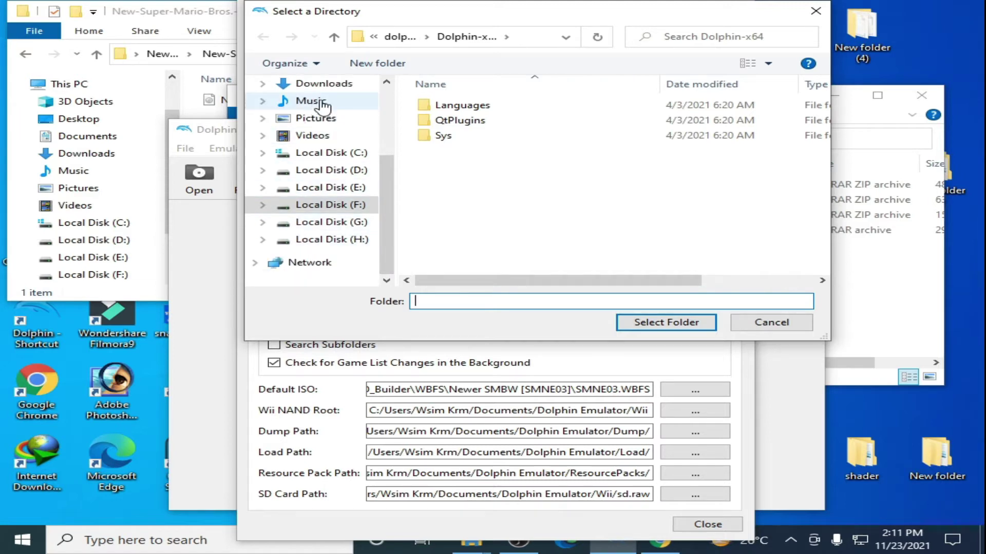
left_click_drag(387, 192, 386, 139)
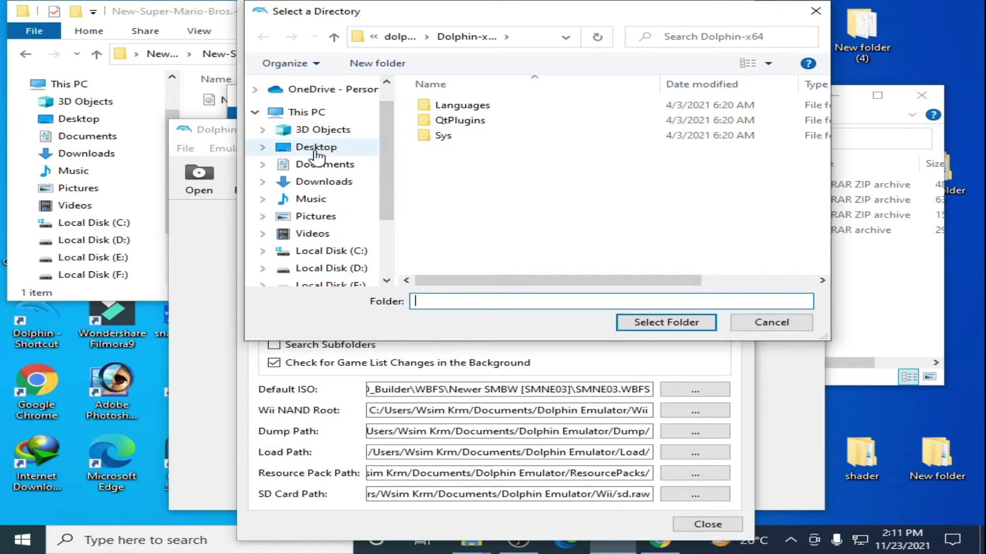
- Select Desktop > Newer-Super-Mario-Bros.-Wii-ISO-Patcher (3) > New-Super-Mario-Bros.-Wii as the game folder and close settings
left_click(315, 148)
left_click_drag(822, 154, 833, 224)
double_click(467, 174)
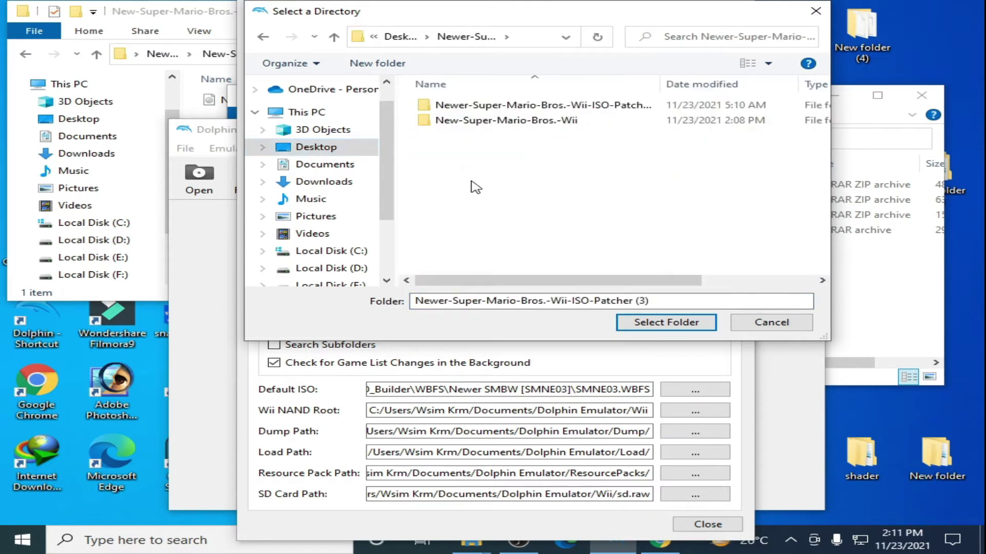
double_click(520, 121)
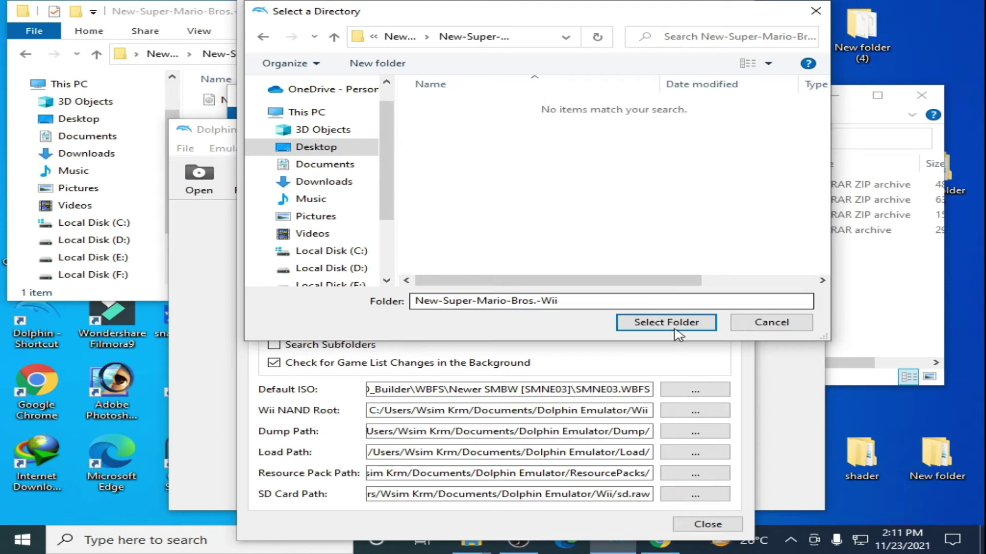
left_click(677, 323)
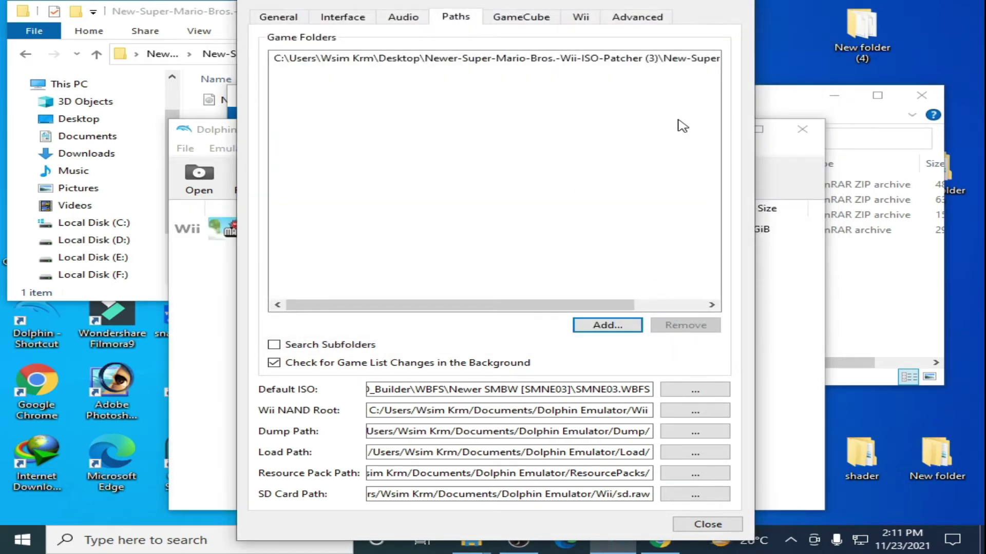
left_click(705, 524)
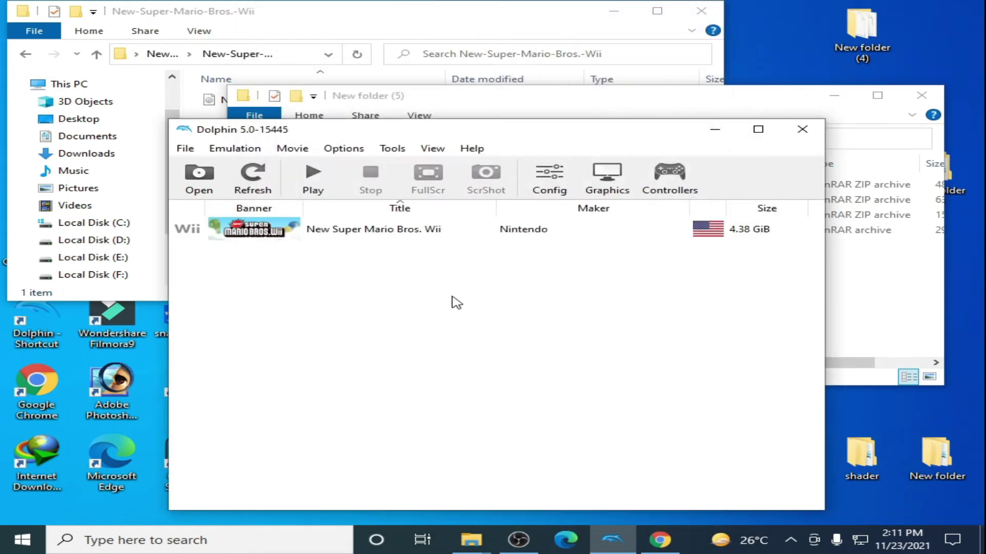
- Select New Super Mario Bros. Wii in the game list and bring the mod archives folder forward
left_click_drag(545, 139, 580, 123)
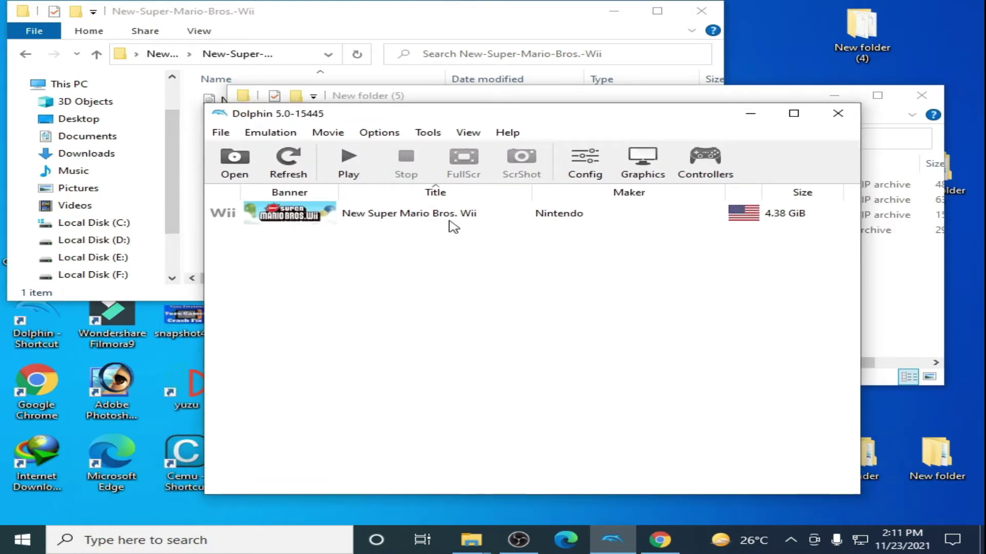
left_click(375, 221)
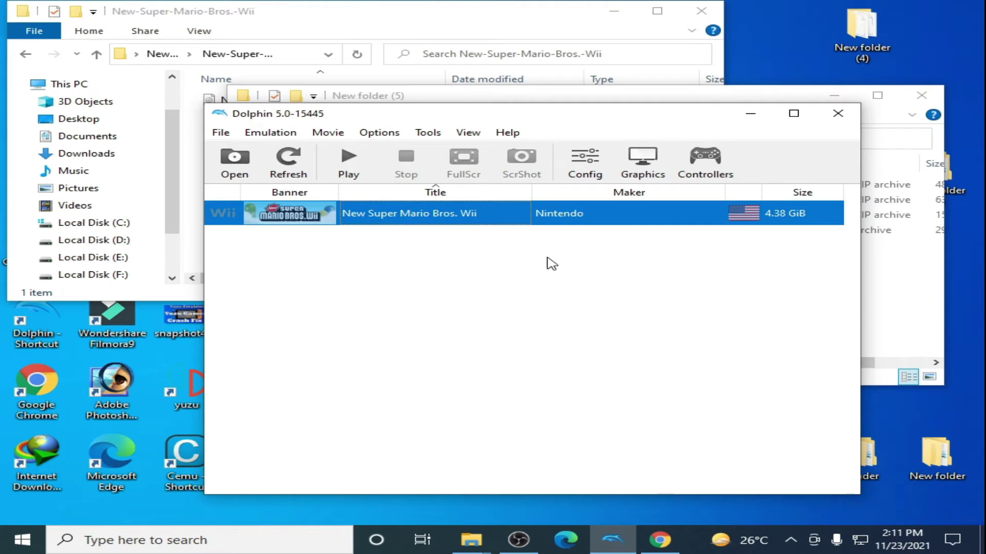
left_click(886, 268)
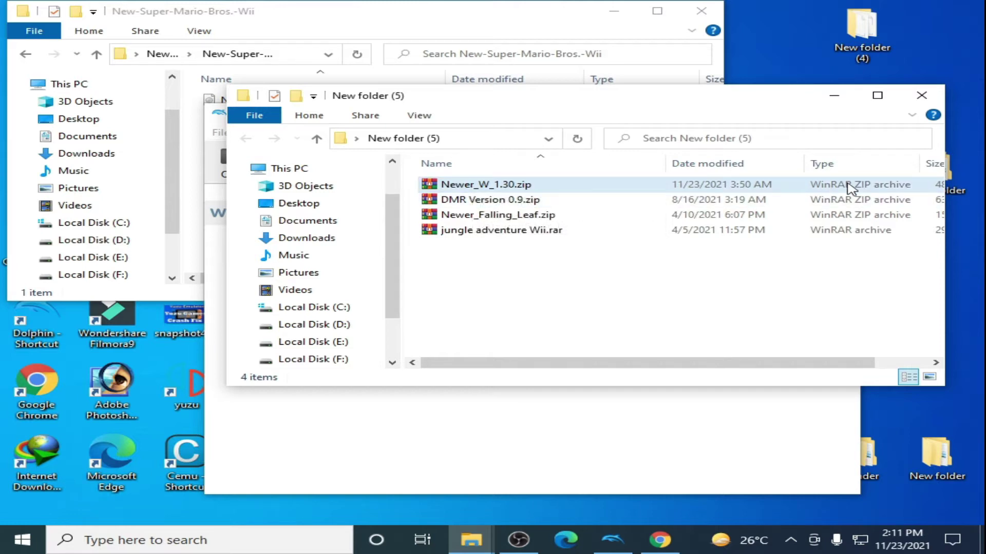
- Extract Newer_W_1.30.zip to a Newer_W_1.30 folder and open it
left_click(456, 192)
right_click(456, 192)
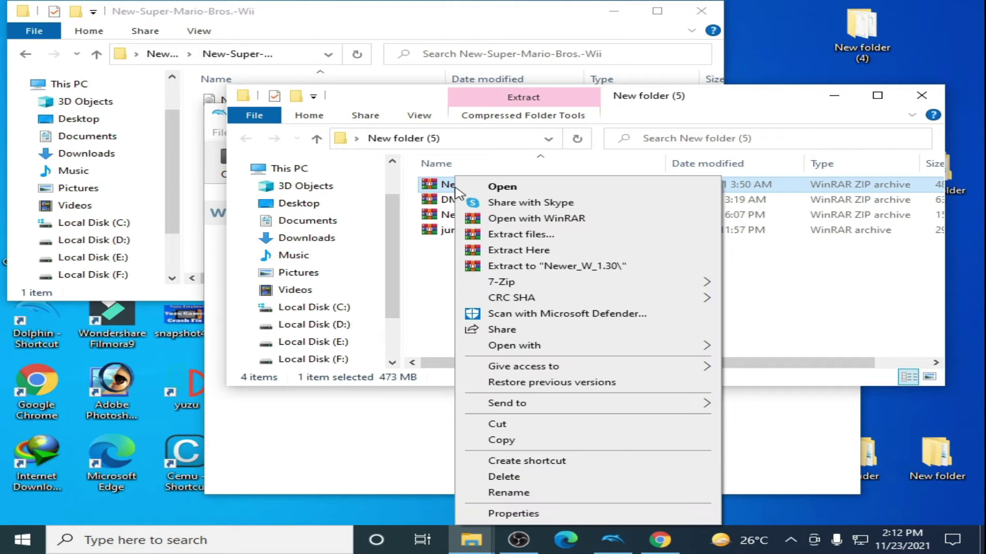
left_click(494, 266)
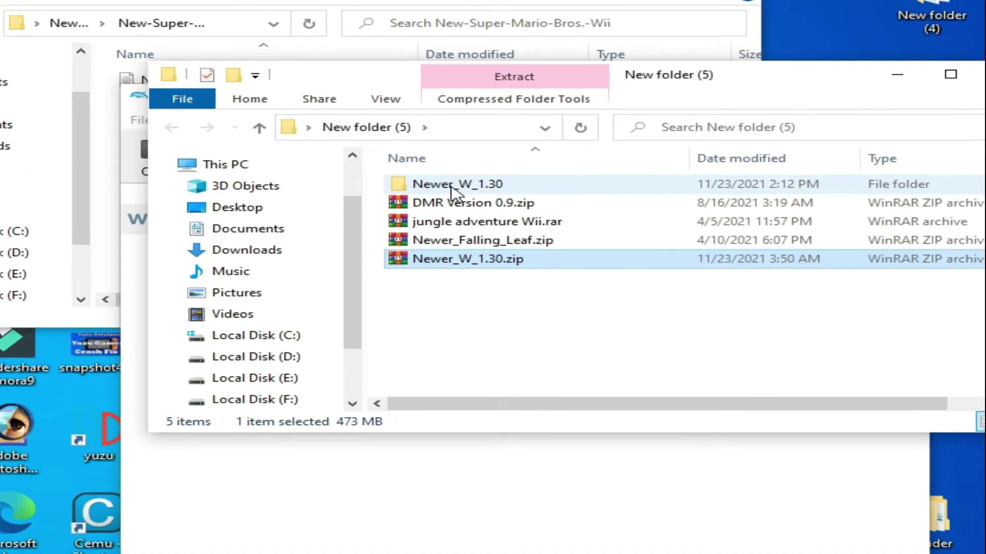
double_click(475, 185)
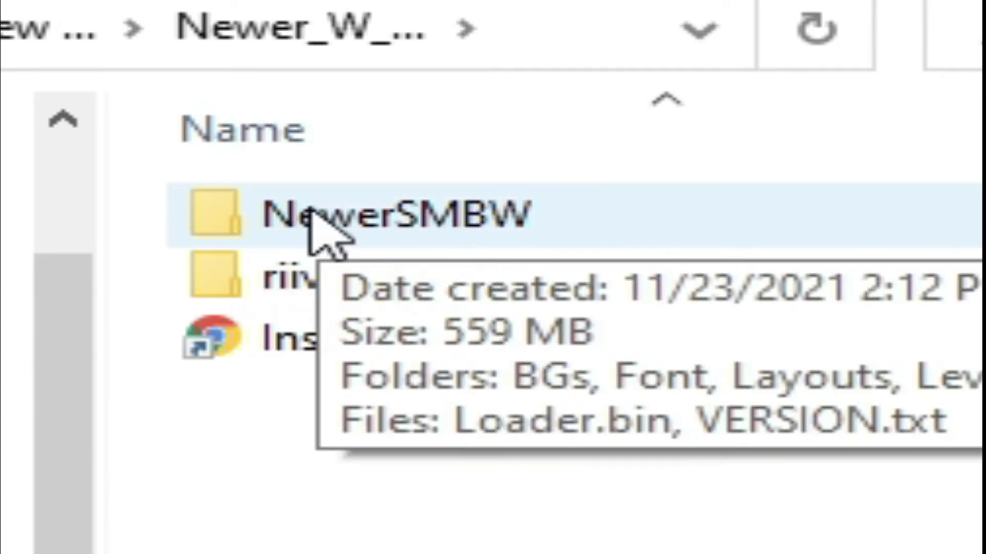
- Inspect the NewerSMBW folder and locate Documents\Dolphin Emulator\Load, then return to Newer_W_1.30
double_click(374, 218)
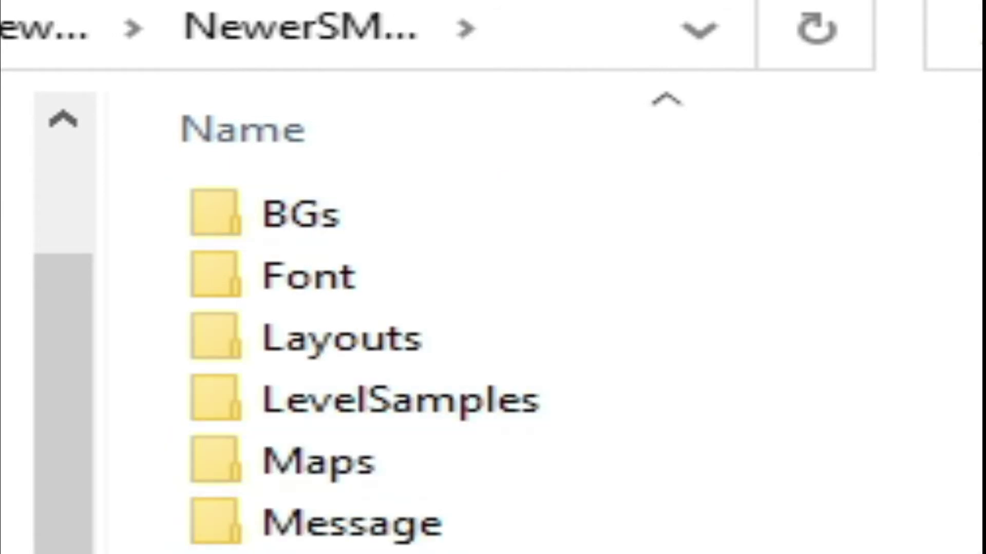
left_click(250, 139)
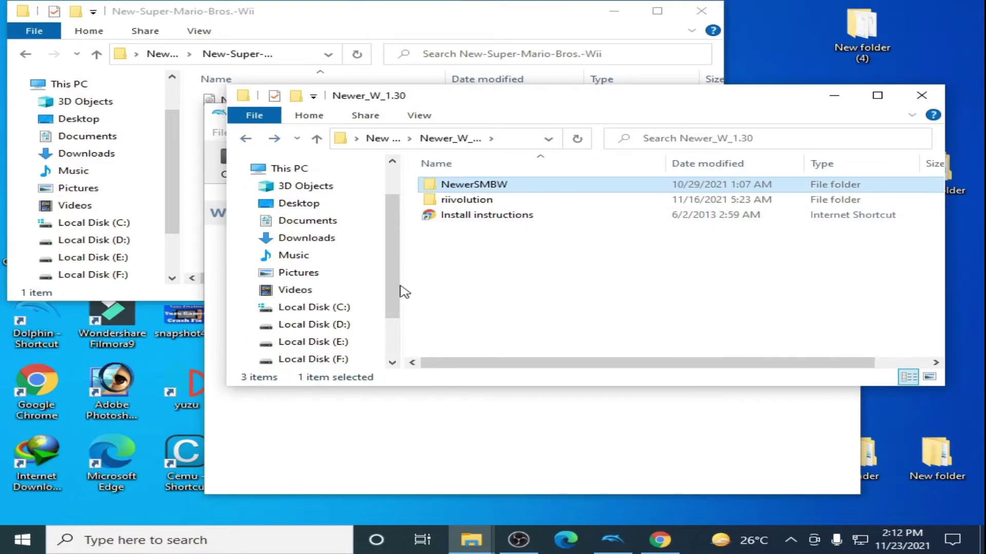
left_click(329, 225)
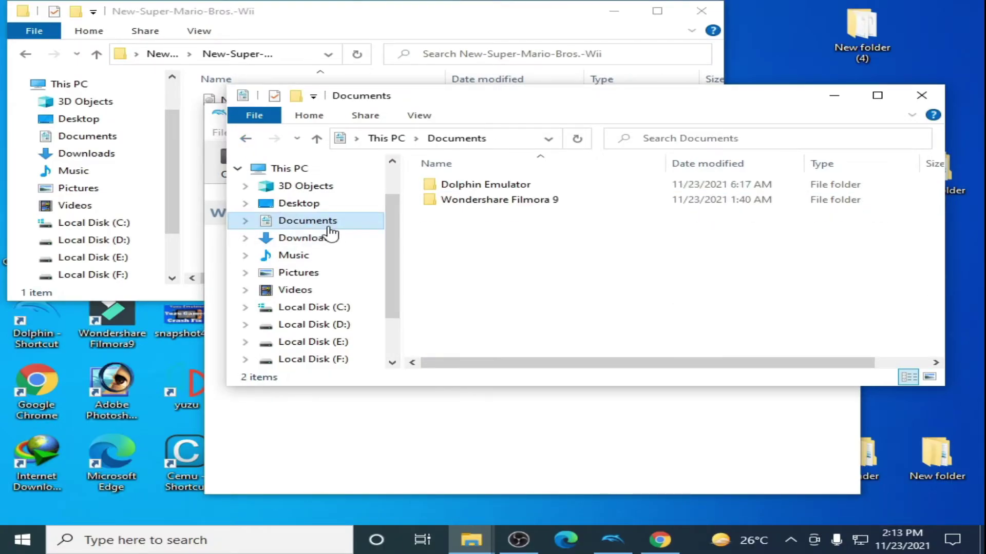
double_click(502, 185)
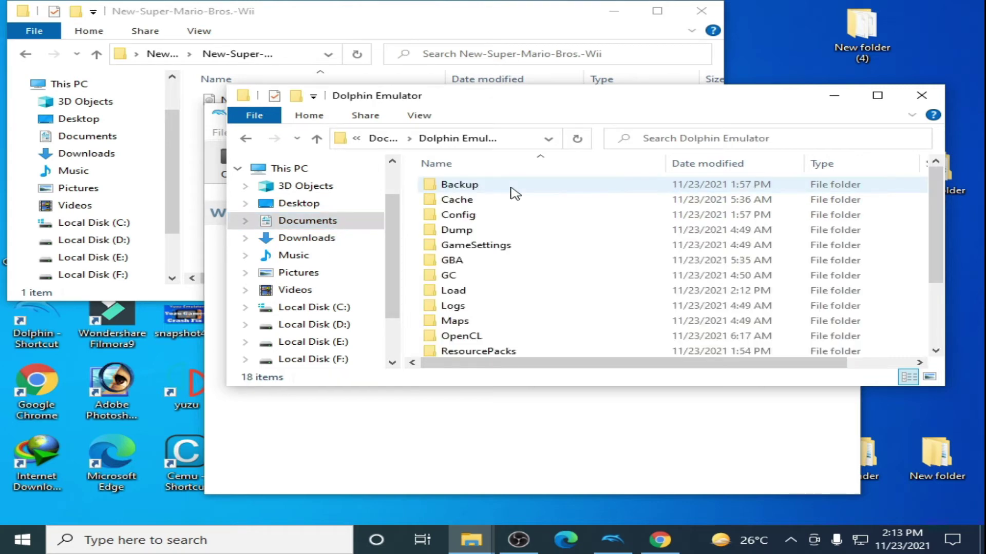
double_click(463, 293)
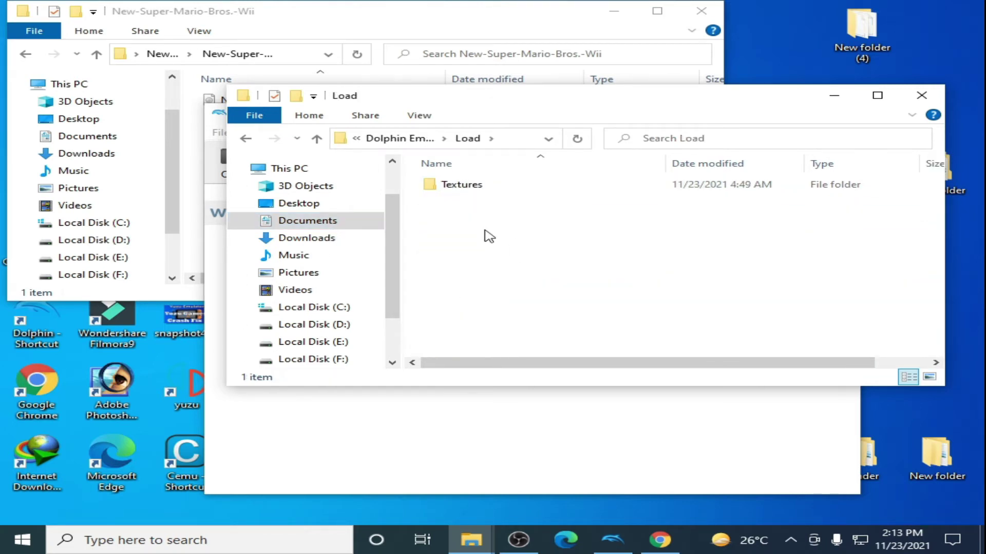
left_click(244, 138)
left_click(244, 139)
left_click(244, 139)
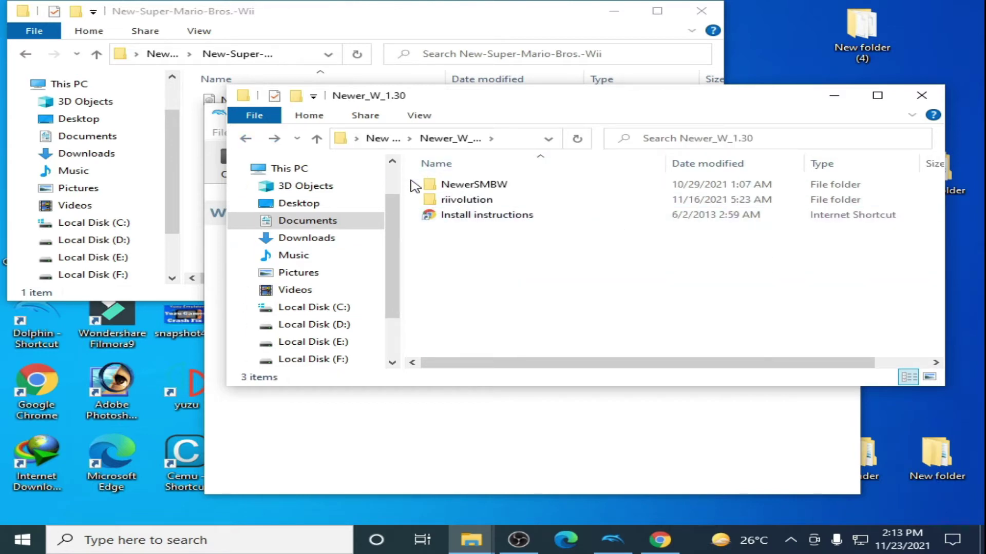
- Copy the NewerSMBW and riivolution folders and paste them into Documents\Dolphin Emulator\Load
left_click_drag(411, 180, 450, 203)
right_click(449, 203)
left_click(500, 442)
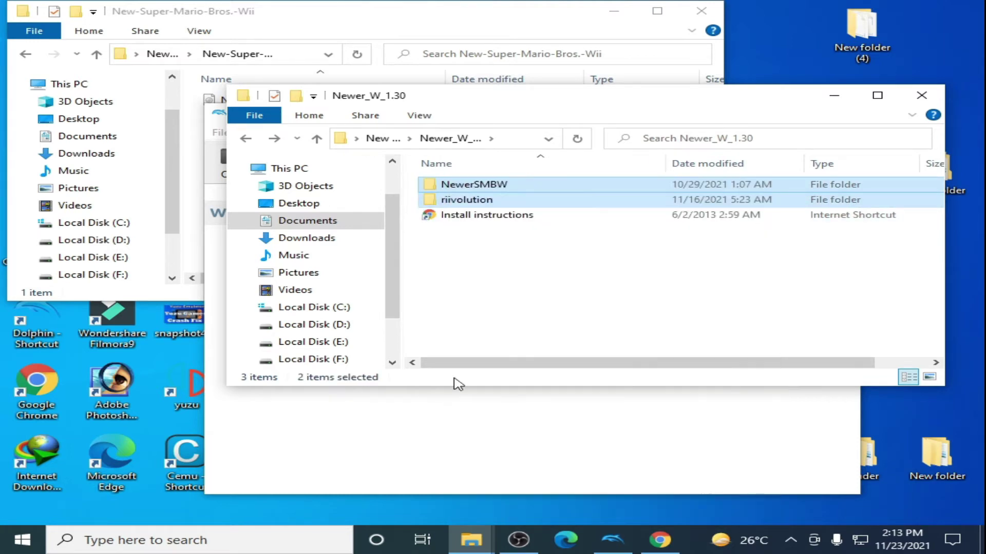
left_click(311, 223)
left_click(467, 188)
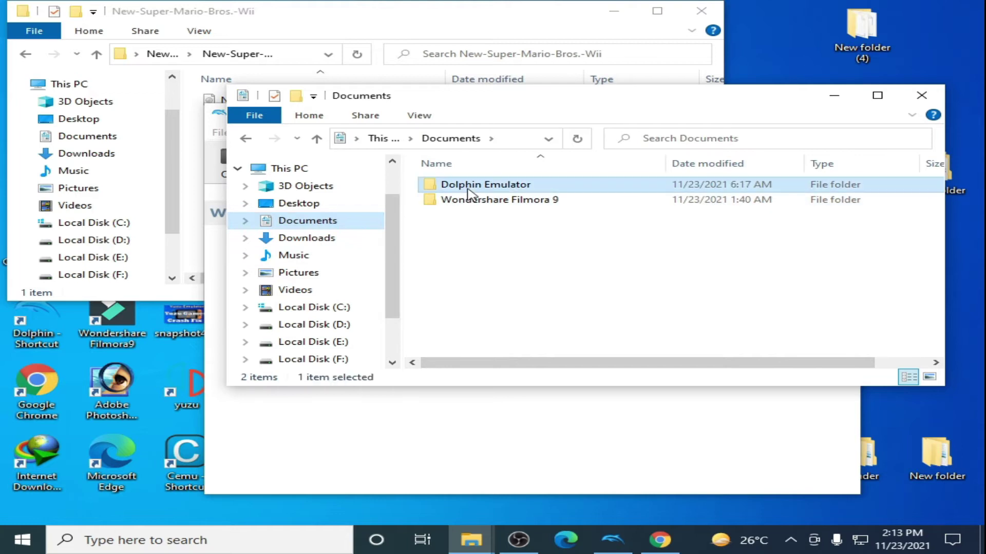
double_click(468, 193)
double_click(476, 290)
right_click(497, 253)
left_click(537, 348)
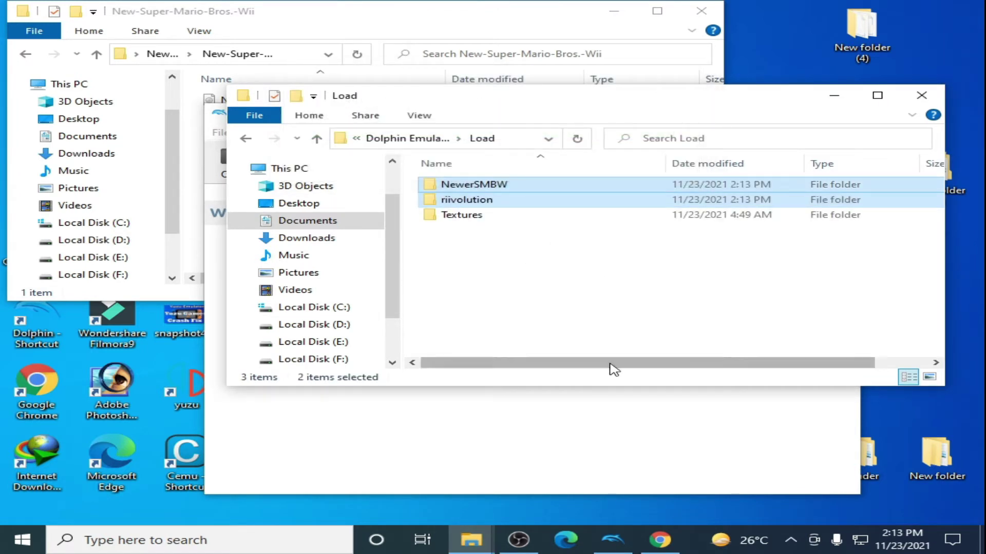
- Open Start with Riivolution Patches for New Super Mario Bros. Wii and begin choosing an XML file
left_click(527, 425)
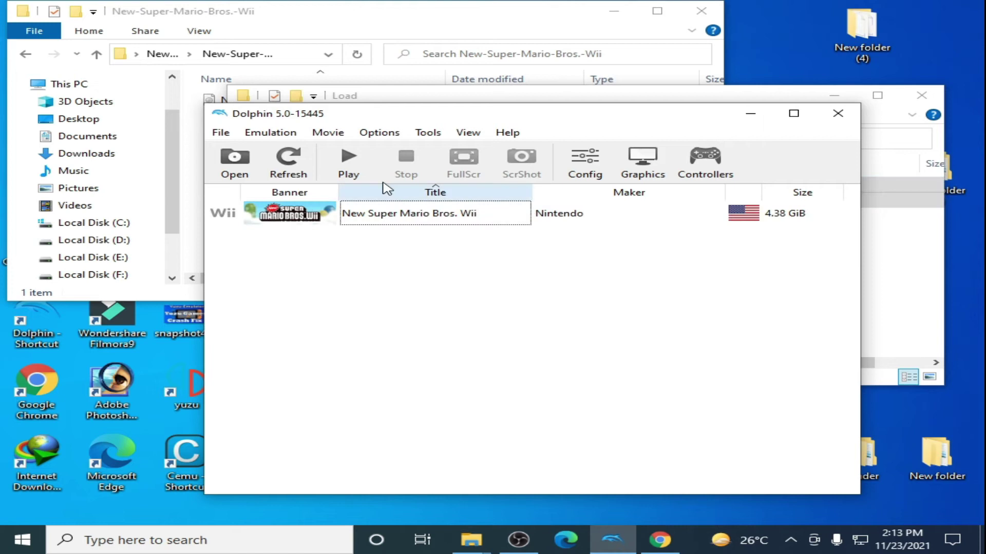
left_click(431, 221)
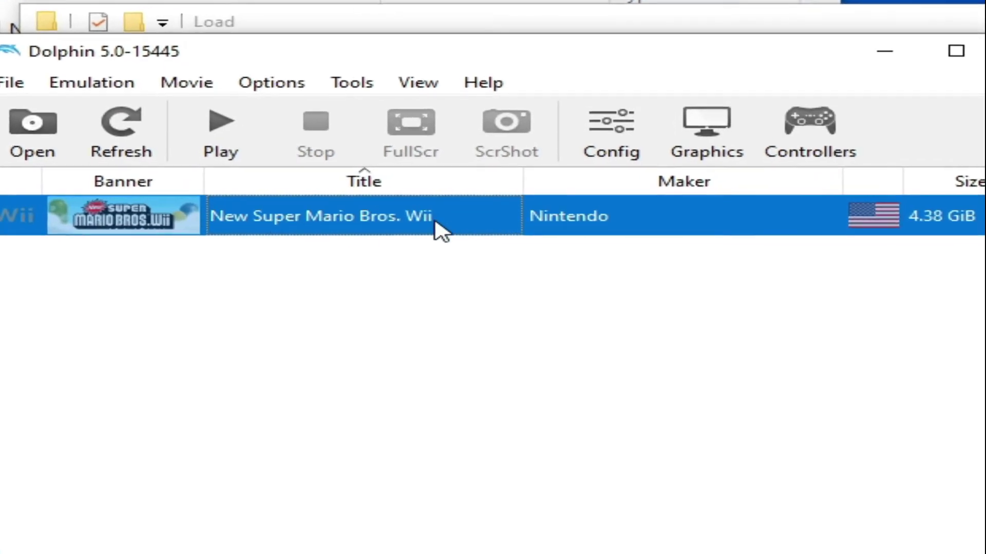
right_click(387, 215)
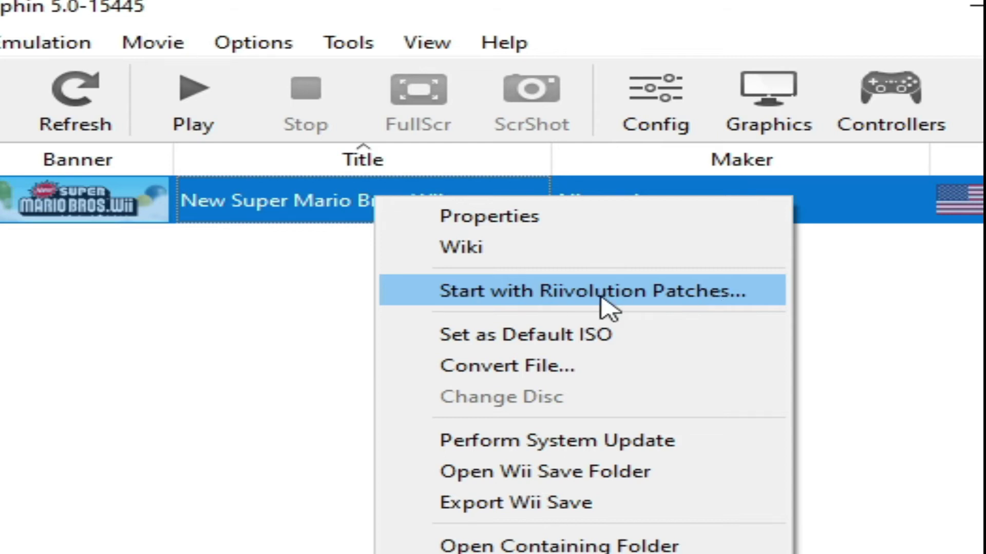
left_click(602, 301)
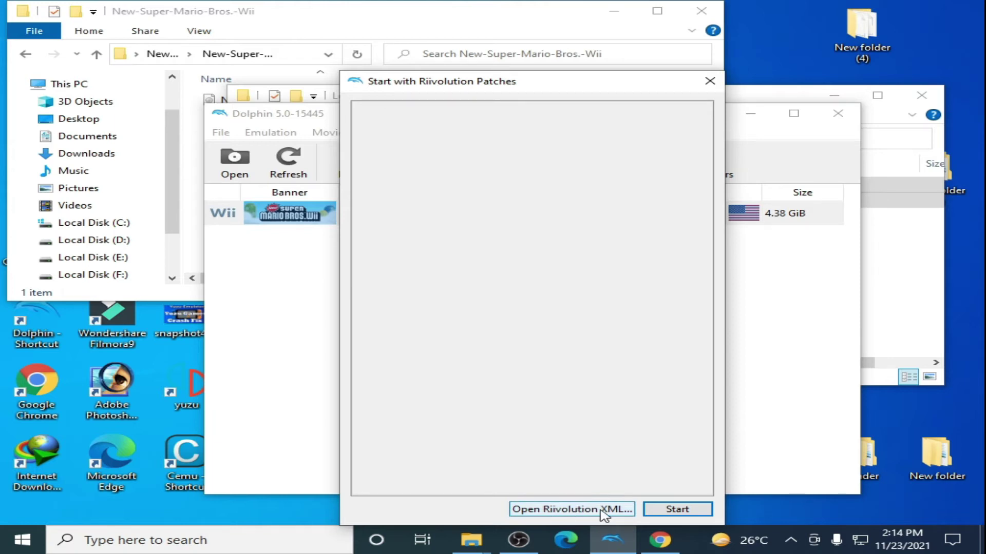
left_click(582, 510)
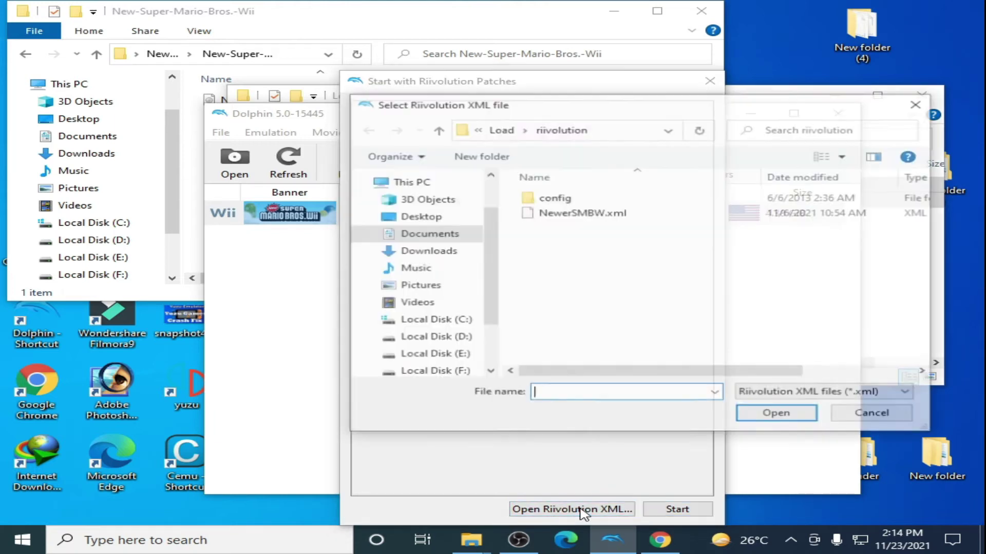
- Load NewerSMBW.xml from Documents\Dolphin Emulator\Load\riivolution and keep the Game option Enabled
left_click(411, 235)
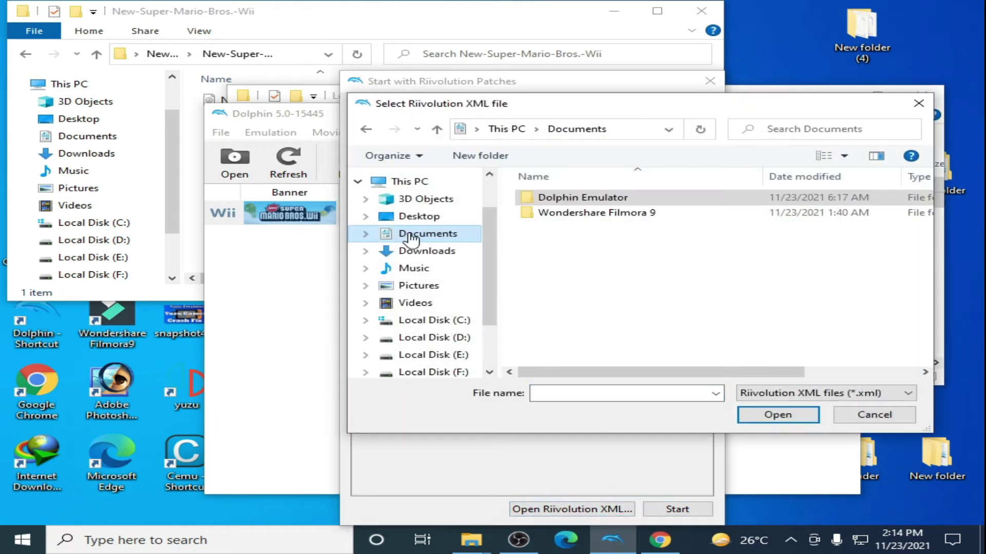
double_click(592, 198)
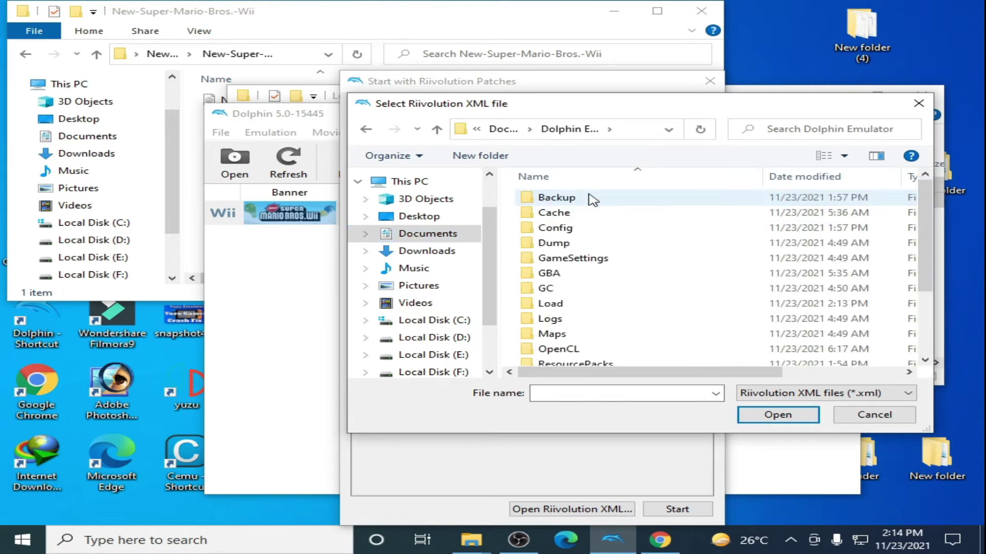
double_click(574, 310)
double_click(565, 213)
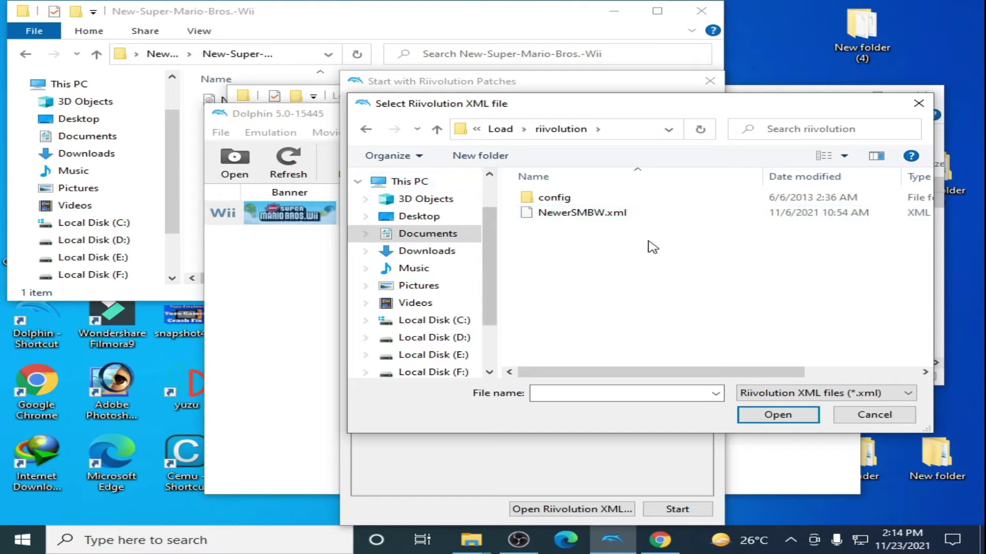
left_click(599, 214)
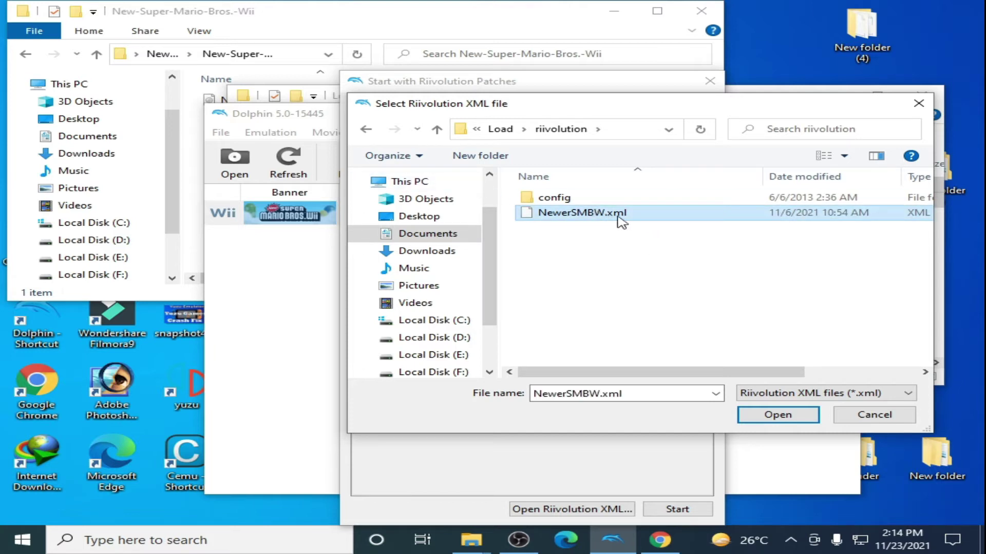
left_click(770, 416)
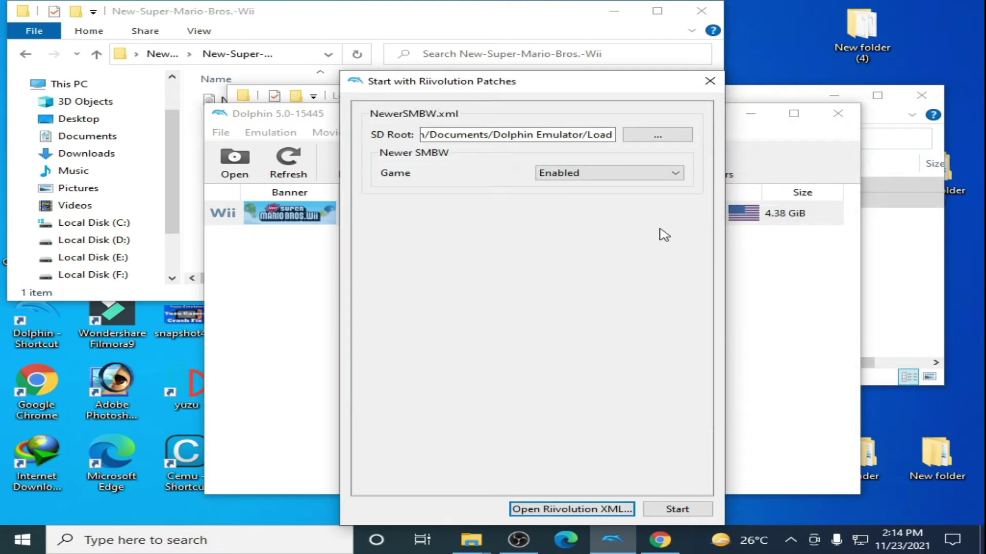
left_click(651, 180)
left_click(651, 177)
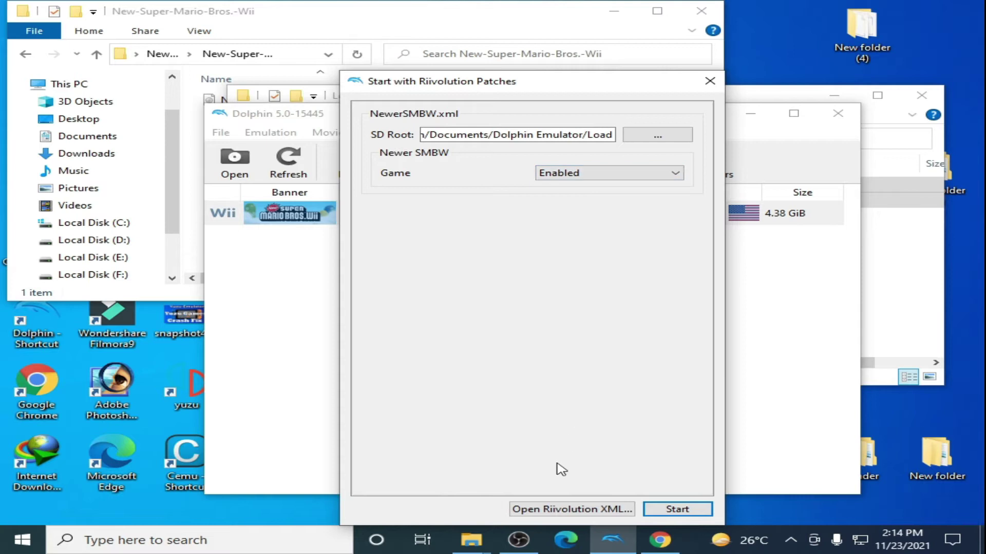
- Boot the patched game to its title screen, then close the render window and confirm stopping emulation
left_click(676, 509)
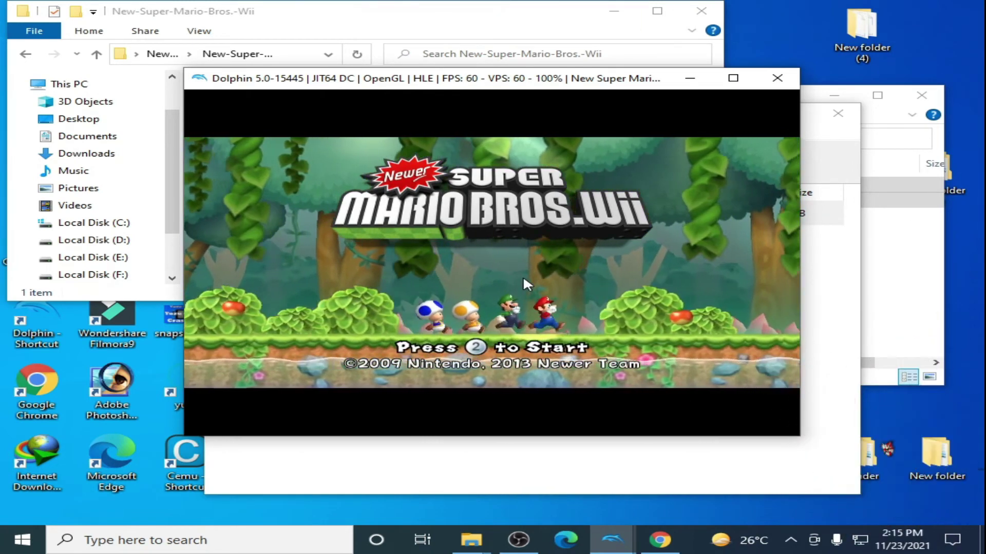
left_click(777, 78)
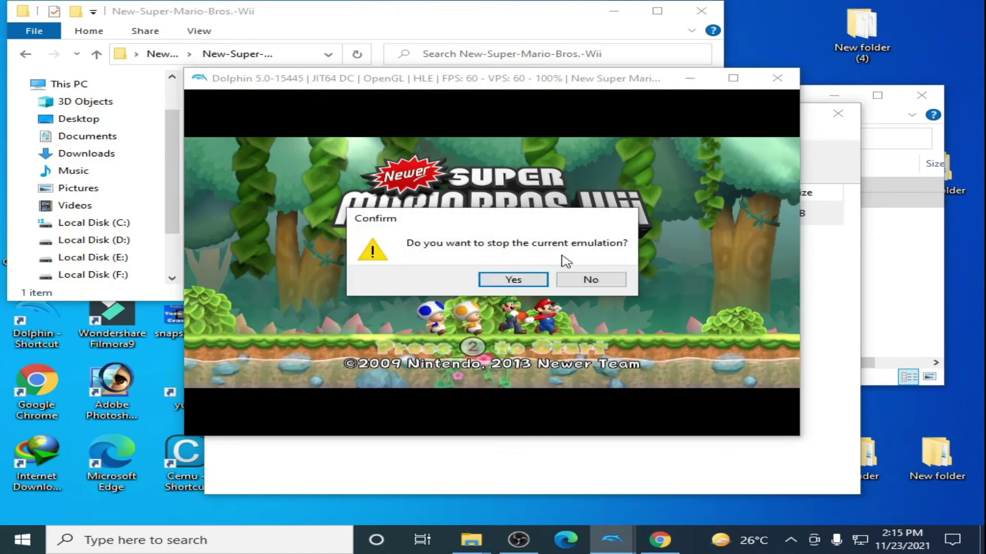
left_click(522, 279)
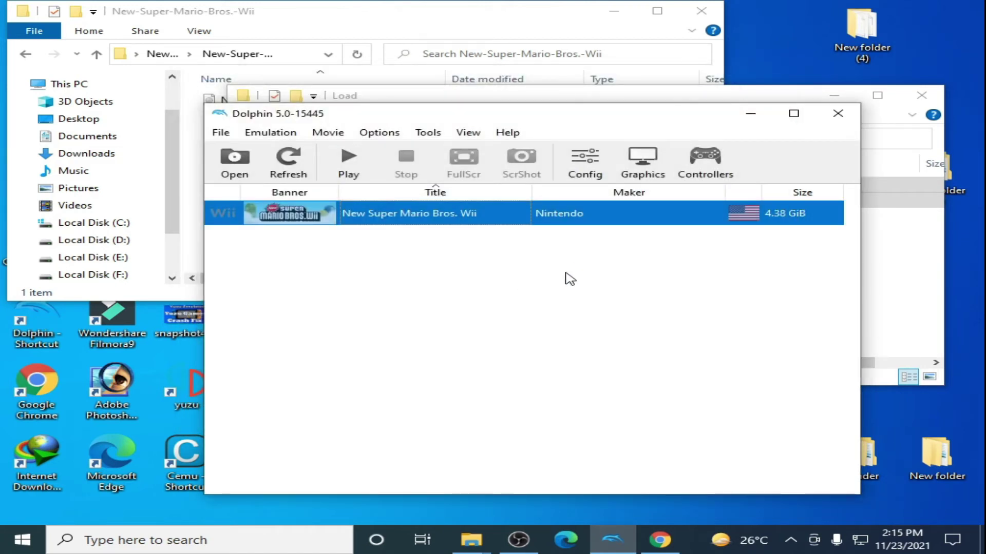
- Navigate back from the Load folder to New folder (5)
left_click(880, 280)
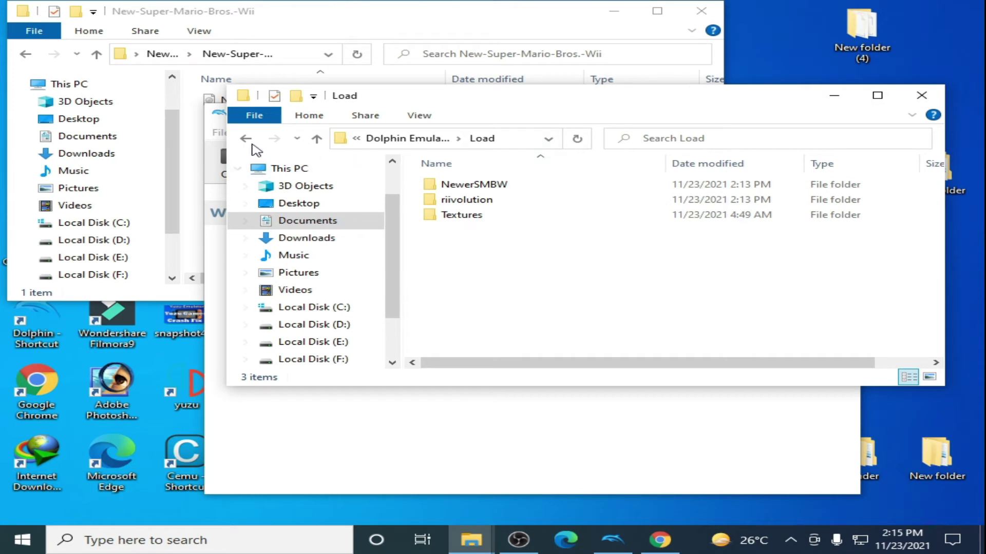
left_click(246, 139)
left_click(246, 140)
left_click(246, 139)
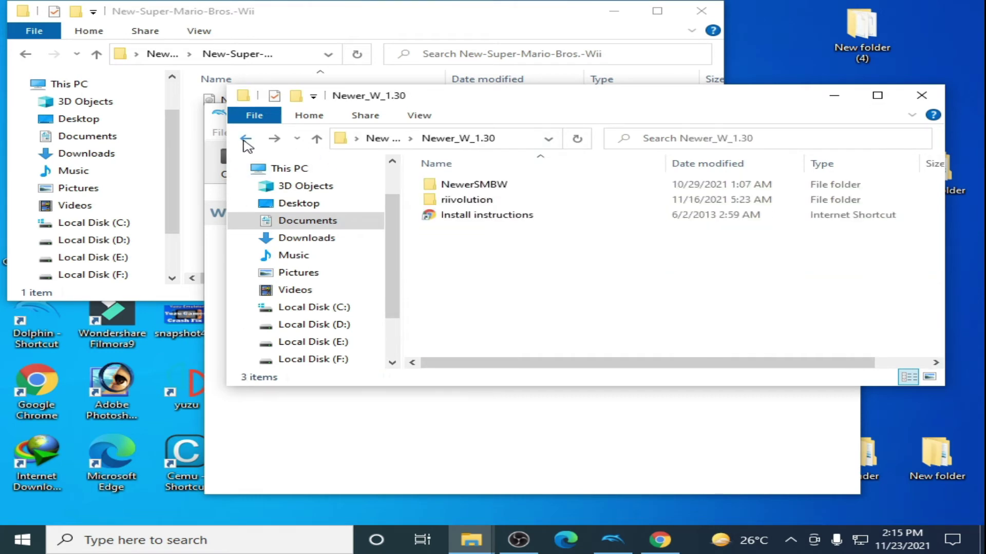
left_click(246, 140)
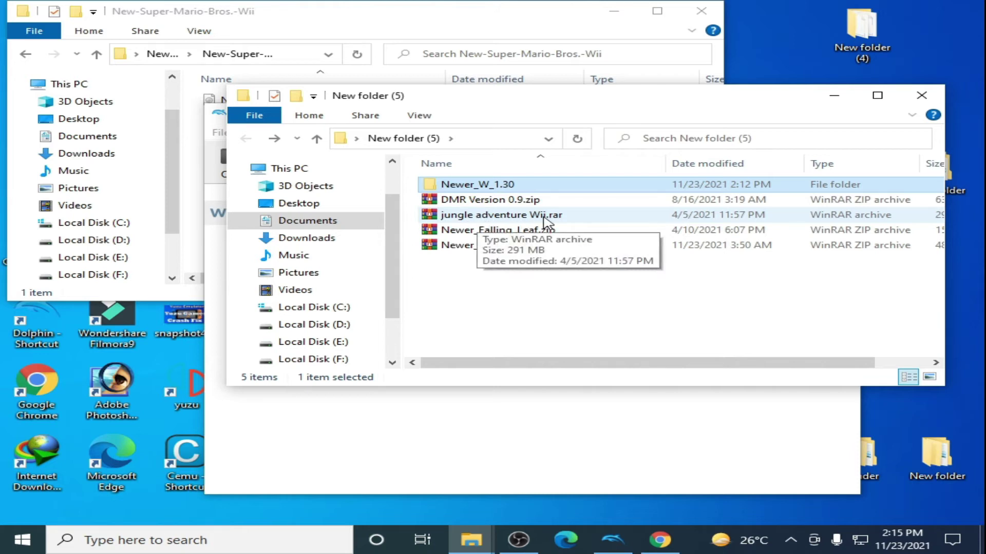
- Extract jungle adventure Wii.rar to its own folder and open the inner jungle adventure Wii folder
left_click(482, 220)
right_click(461, 219)
left_click(490, 266)
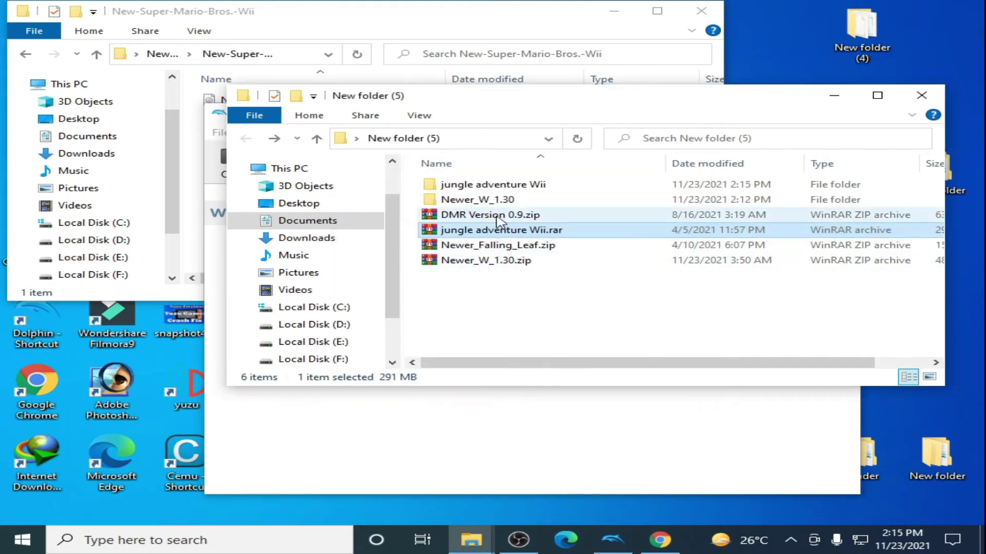
double_click(486, 188)
double_click(485, 190)
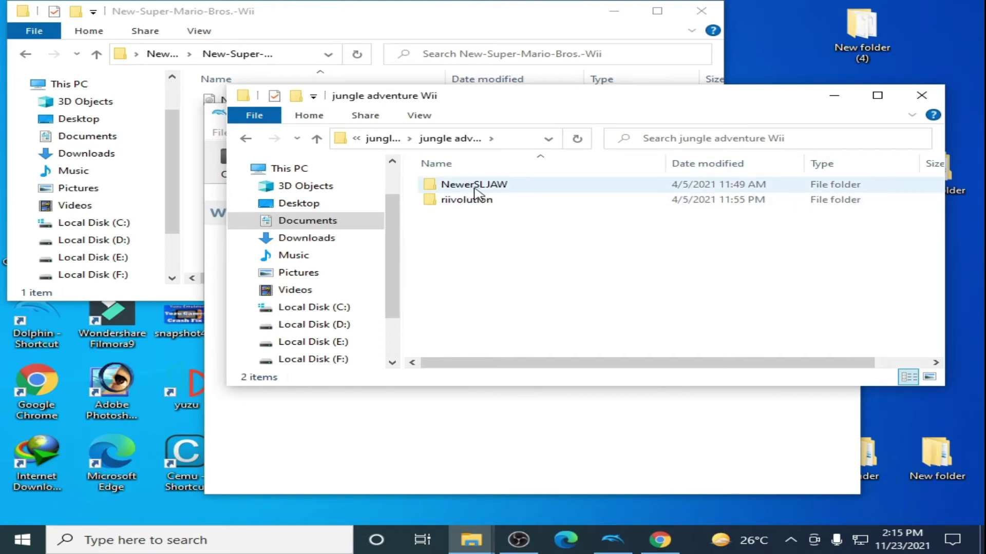
mouse_move(464, 194)
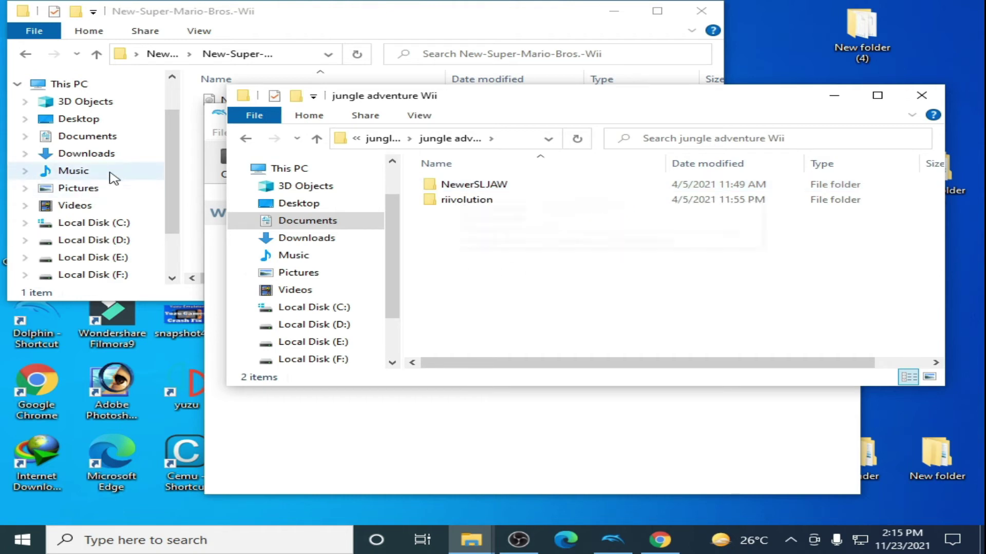
left_click(90, 138)
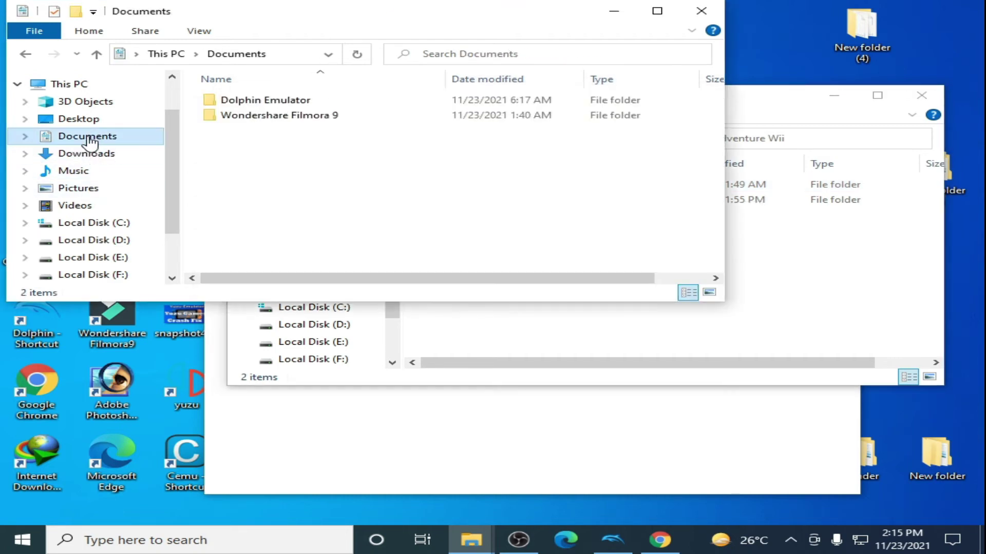
- Delete the NewerSMBW and riivolution folders from Documents\Dolphin Emulator\Load
double_click(272, 100)
double_click(252, 207)
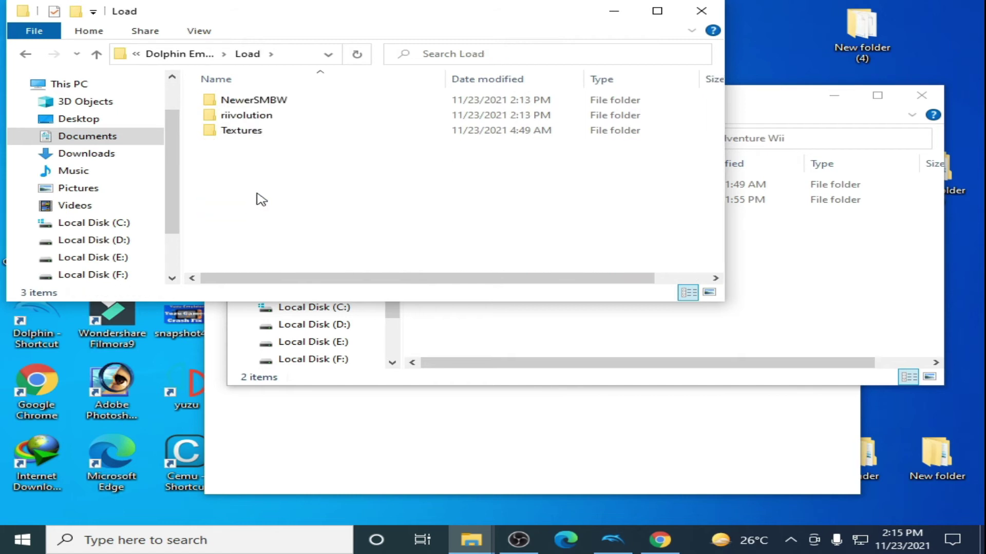
left_click_drag(199, 100, 215, 116)
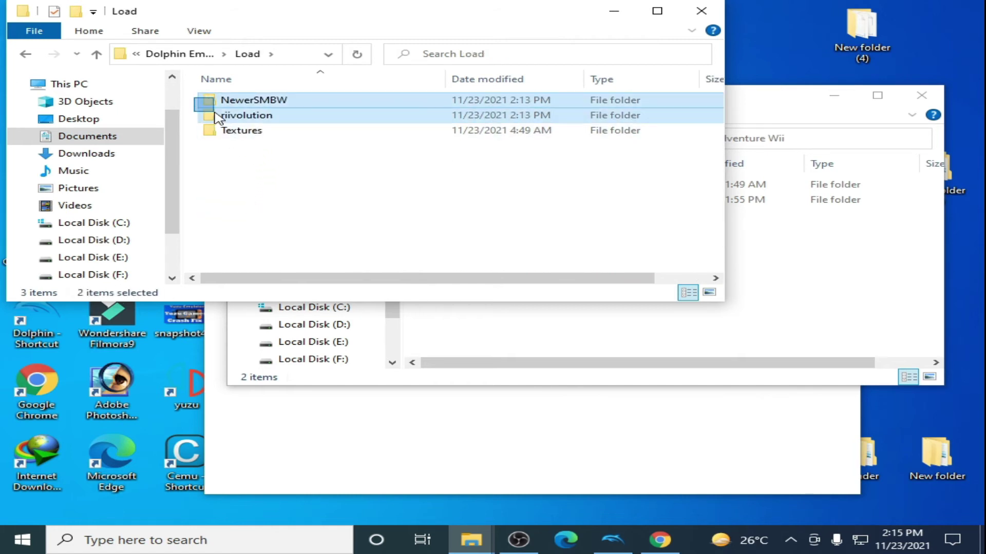
right_click(218, 118)
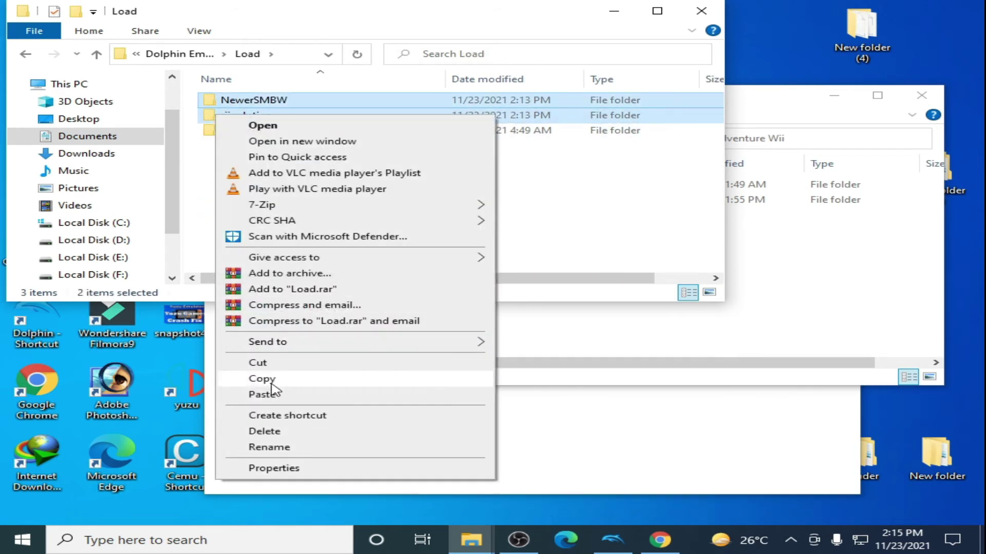
left_click(283, 433)
- Copy NewerSLJAW and riivolution from jungle adventure Wii and paste them into Load
left_click(791, 282)
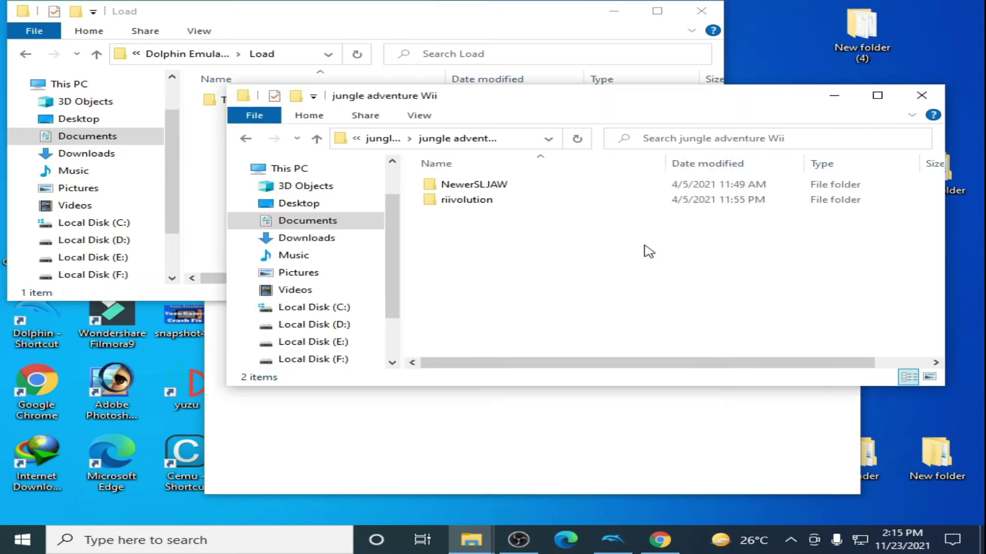
left_click_drag(406, 183, 434, 195)
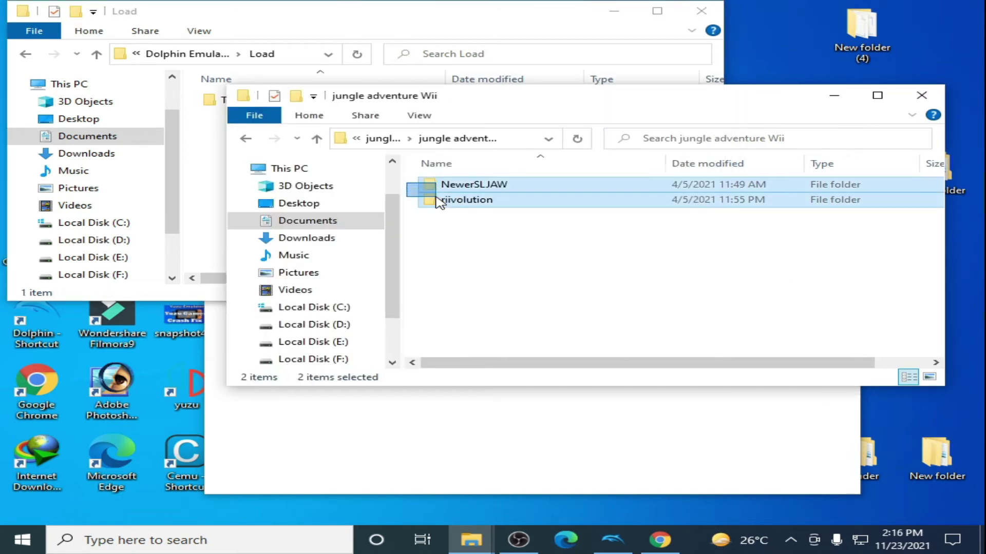
right_click(438, 202)
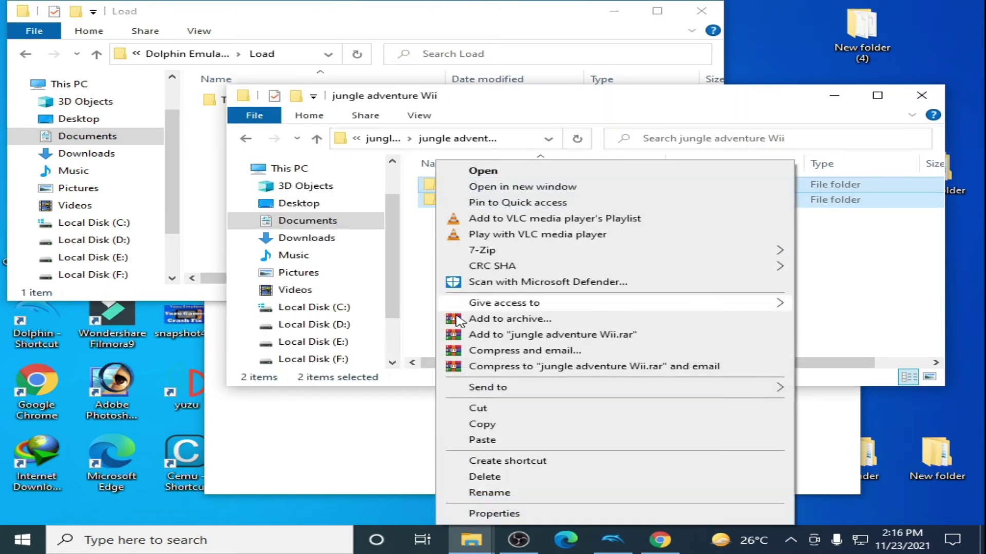
left_click(495, 426)
left_click(216, 202)
right_click(238, 185)
left_click(272, 284)
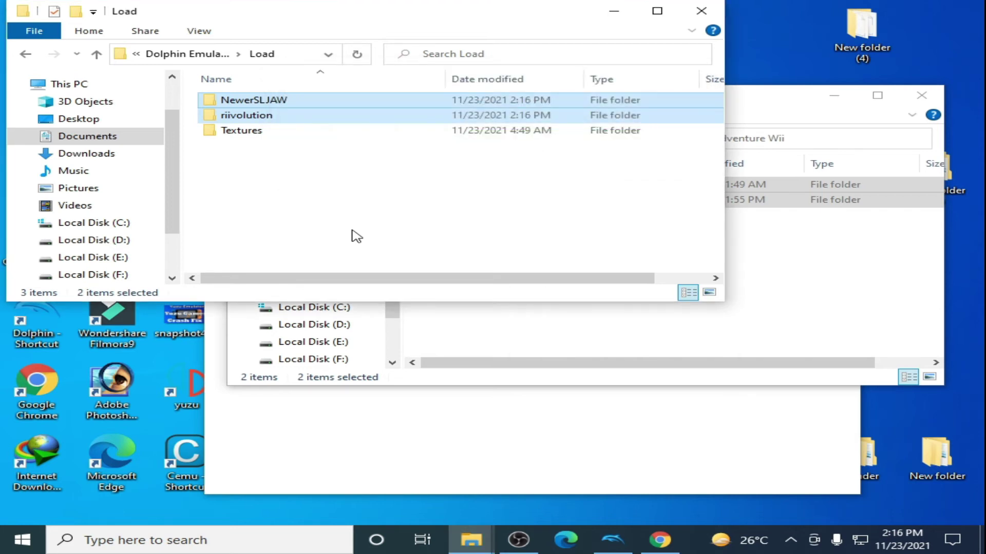
left_click(539, 428)
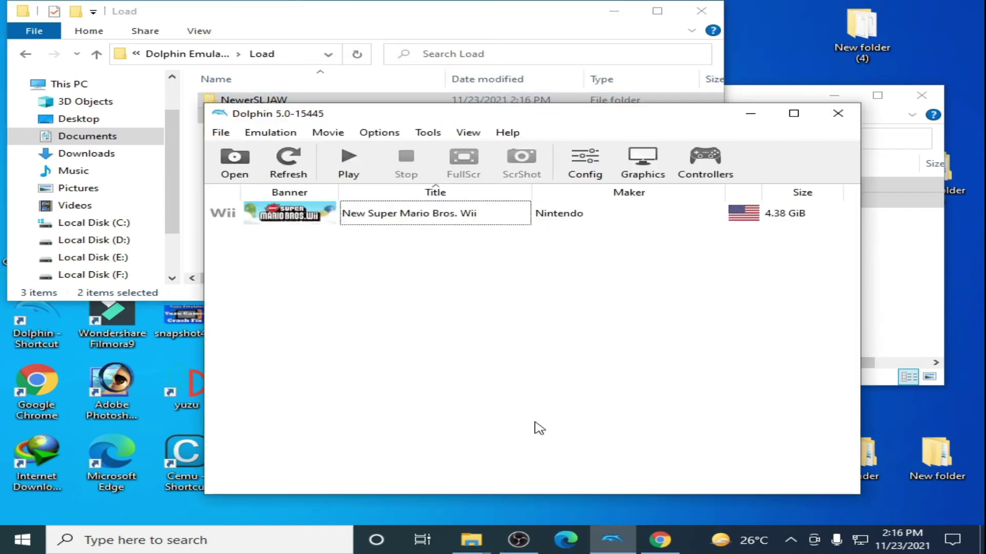
- Start New Super Mario Bros. Wii with NewerSLJAW.xml loaded from Load\riivolution
right_click(406, 220)
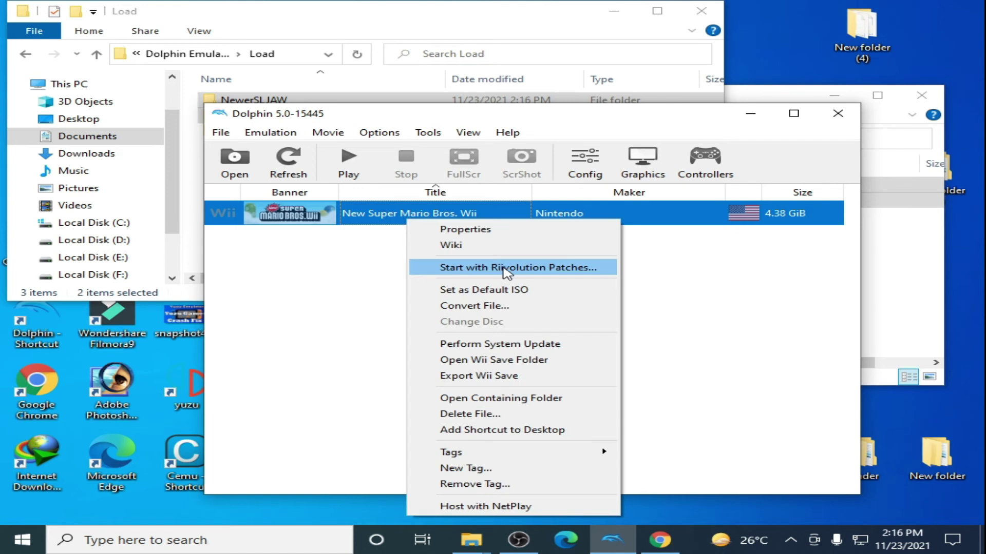
left_click(532, 267)
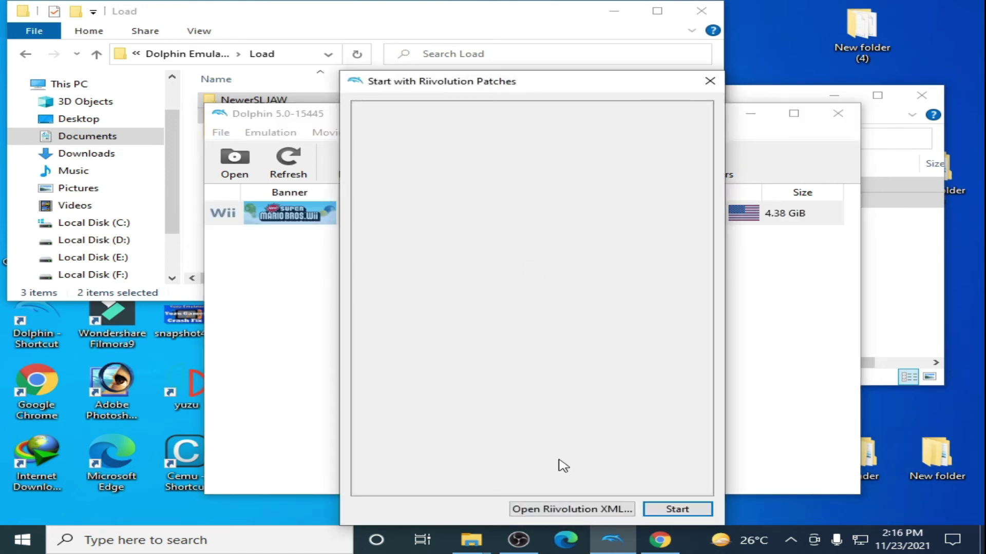
left_click(597, 512)
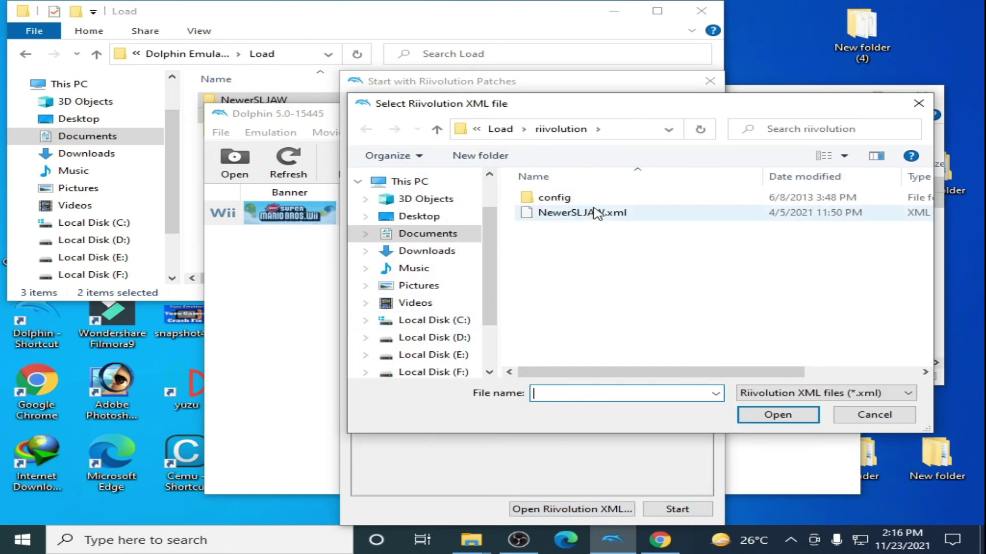
left_click(431, 235)
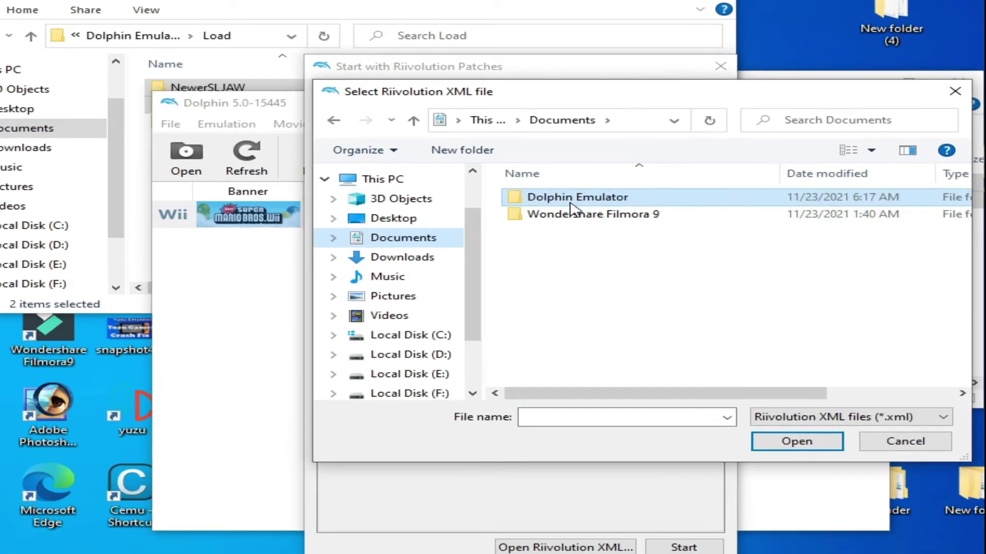
double_click(578, 200)
double_click(538, 340)
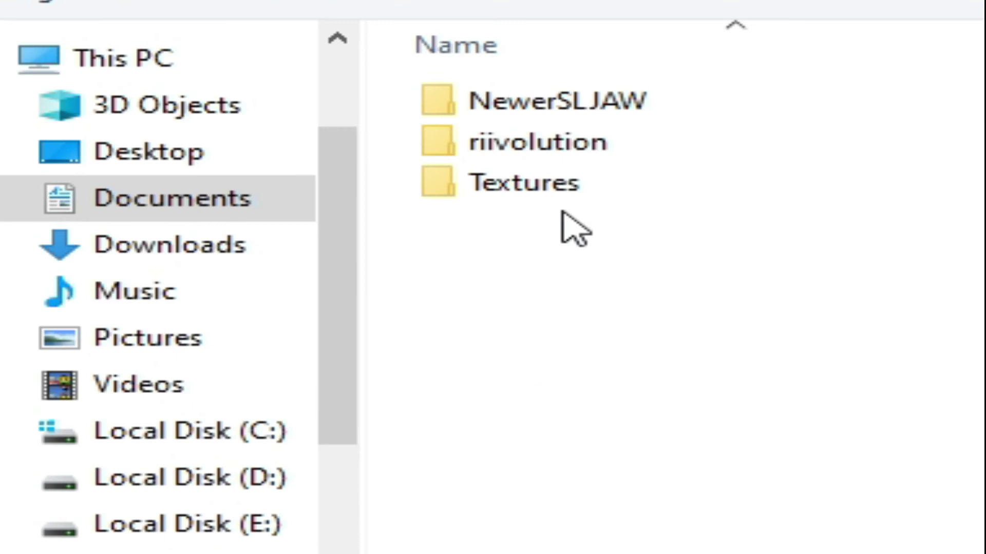
double_click(570, 149)
left_click(570, 149)
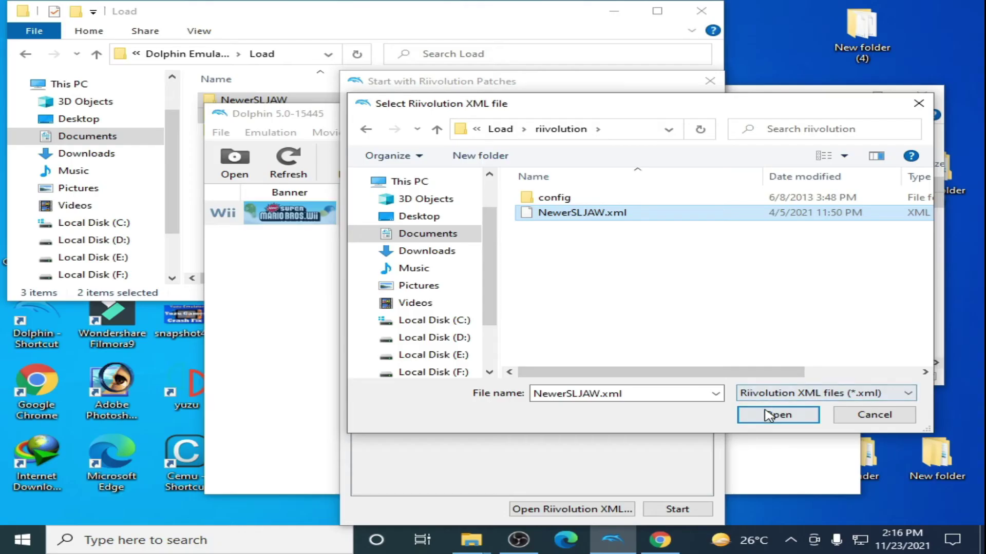
left_click(777, 414)
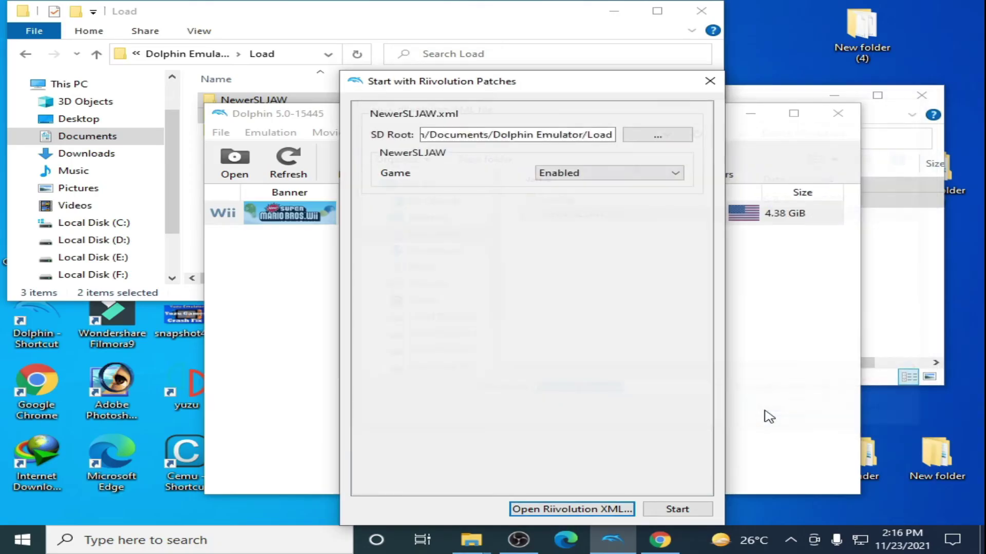
left_click(677, 509)
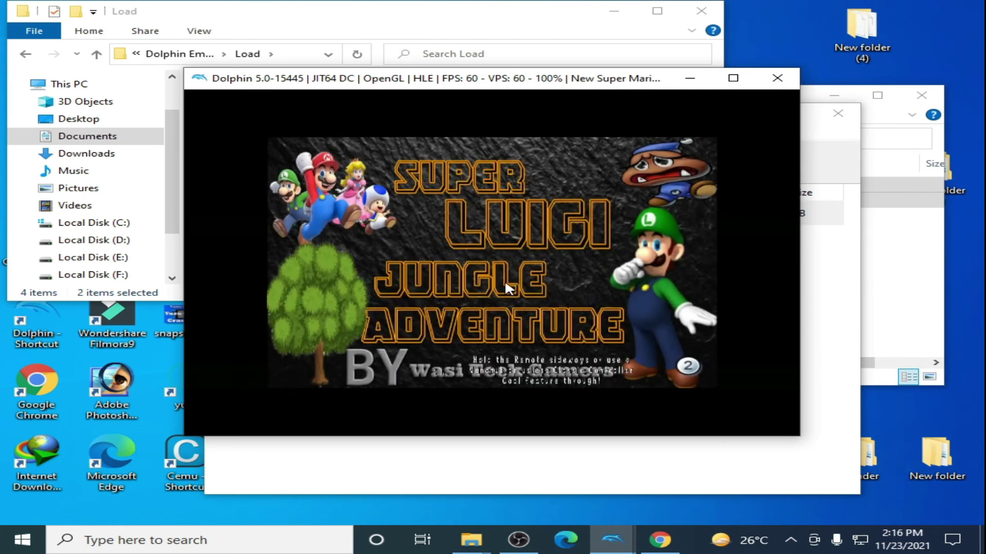
- Dismiss the save-file and invalid-write messages, then force-stop the Jungle Adventure emulation
key("2")
left_click(506, 328)
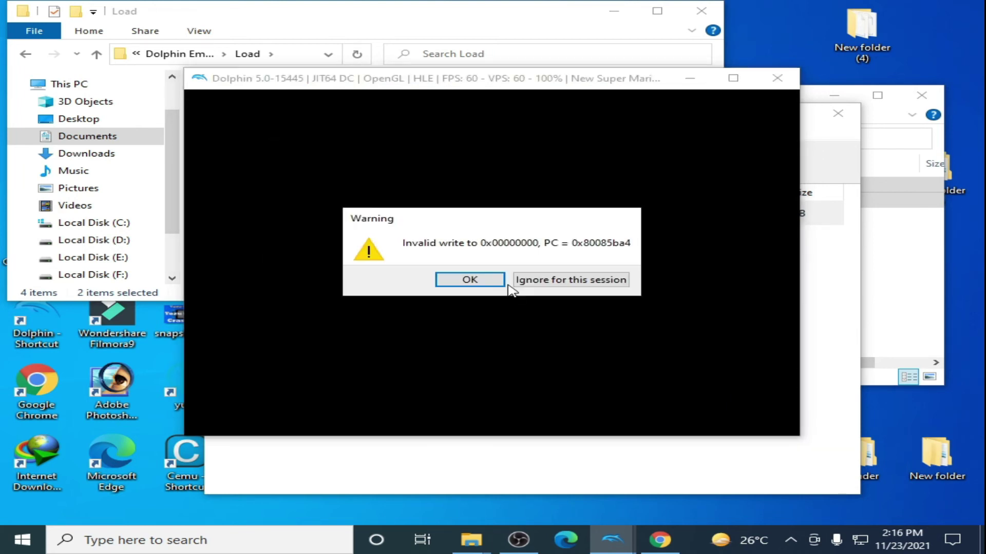
left_click(544, 282)
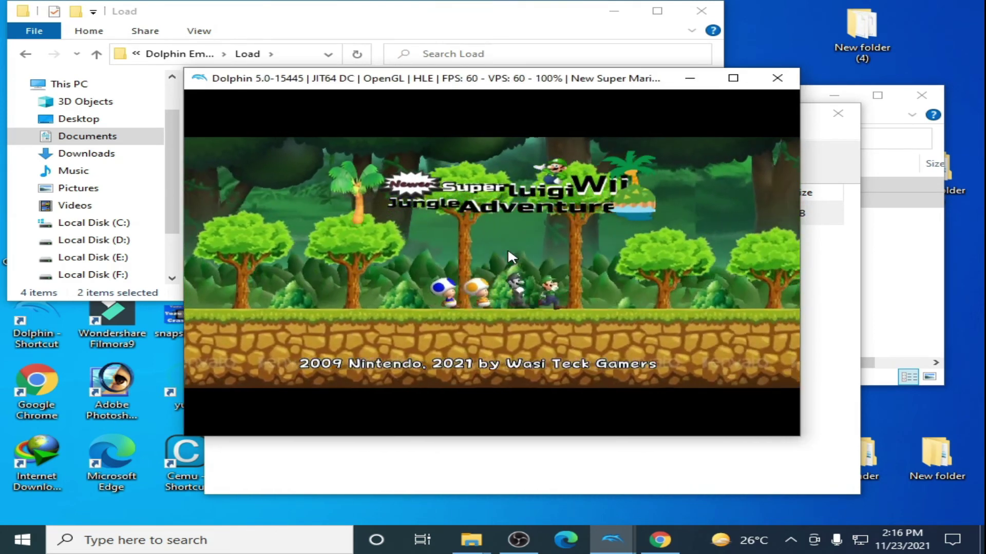
left_click(778, 80)
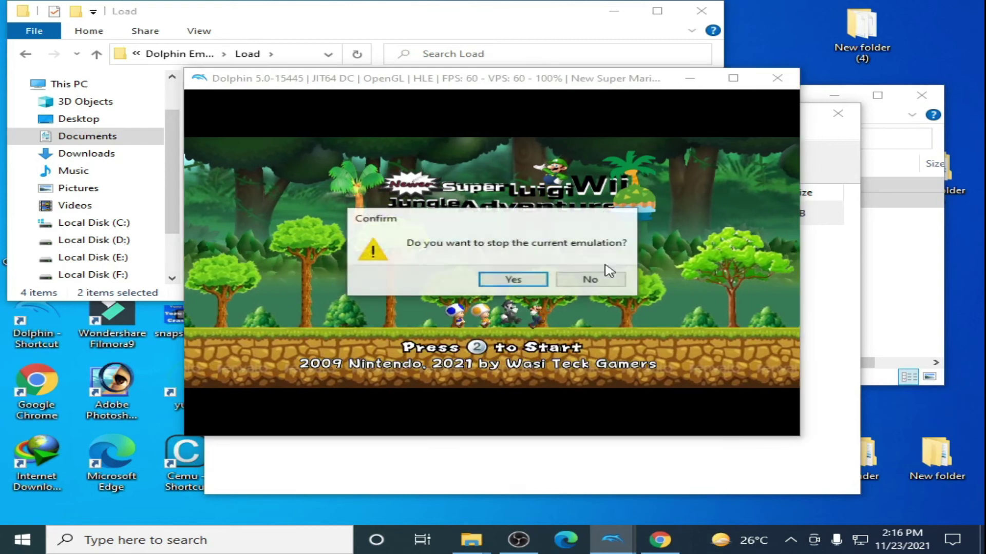
left_click(511, 279)
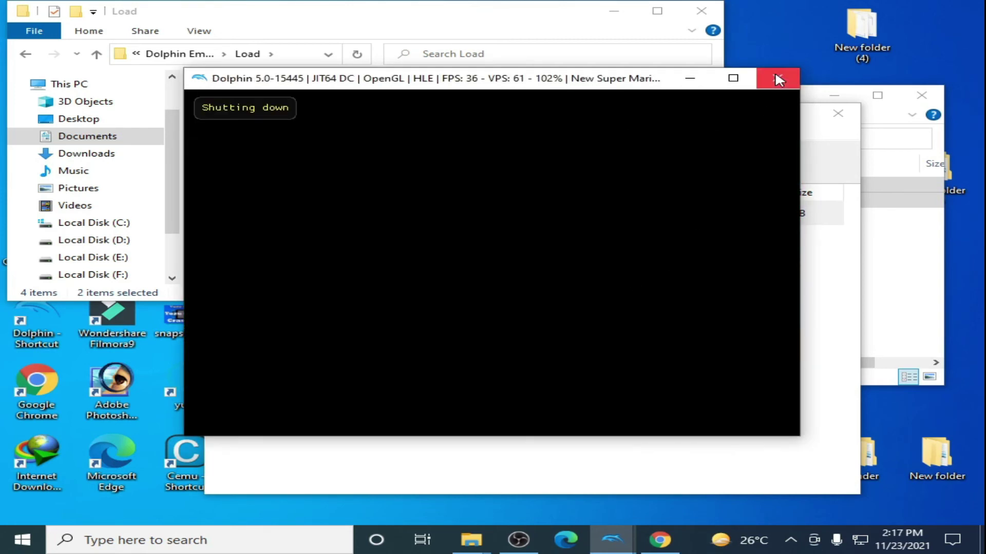
left_click(776, 78)
left_click(593, 281)
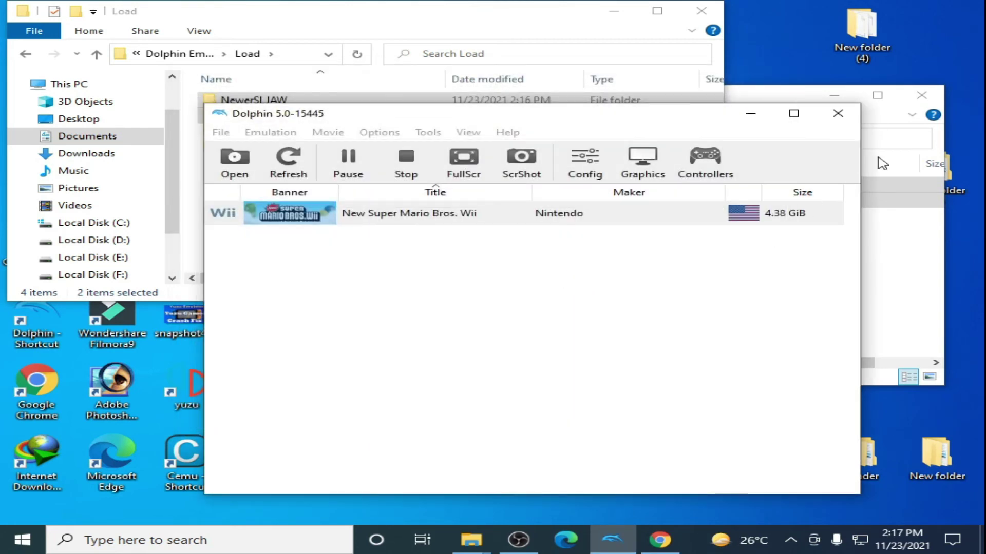
- Bring File Explorer forward and go back to New folder (5)
left_click(878, 157)
left_click(248, 141)
left_click(249, 140)
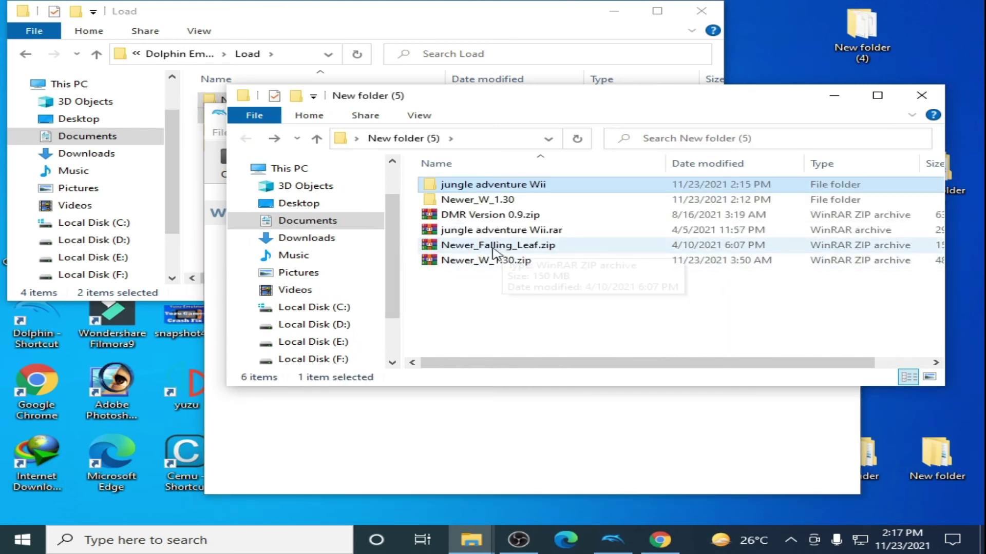
- Extract Newer_Falling_Leaf.zip to a Newer_Falling_Leaf folder and open it
left_click(454, 251)
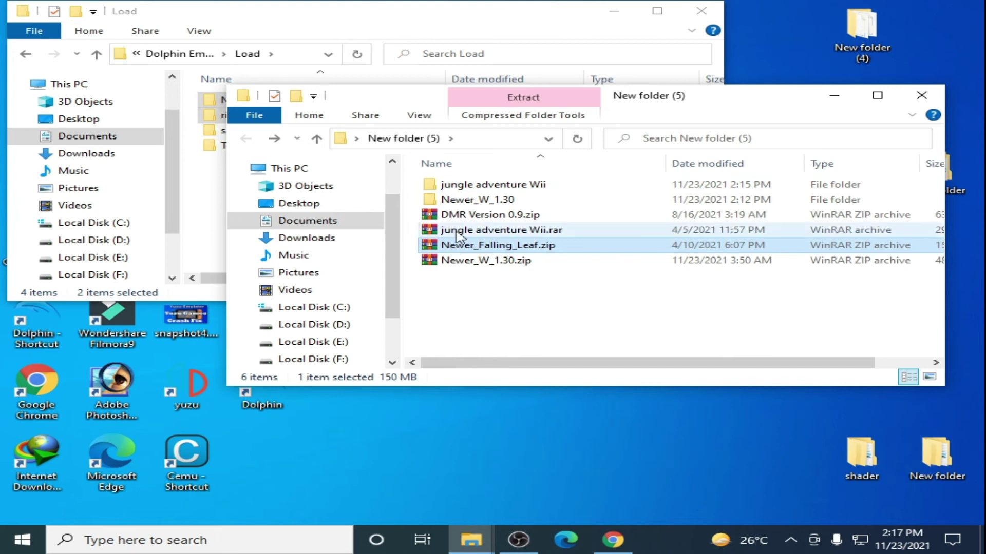
right_click(472, 244)
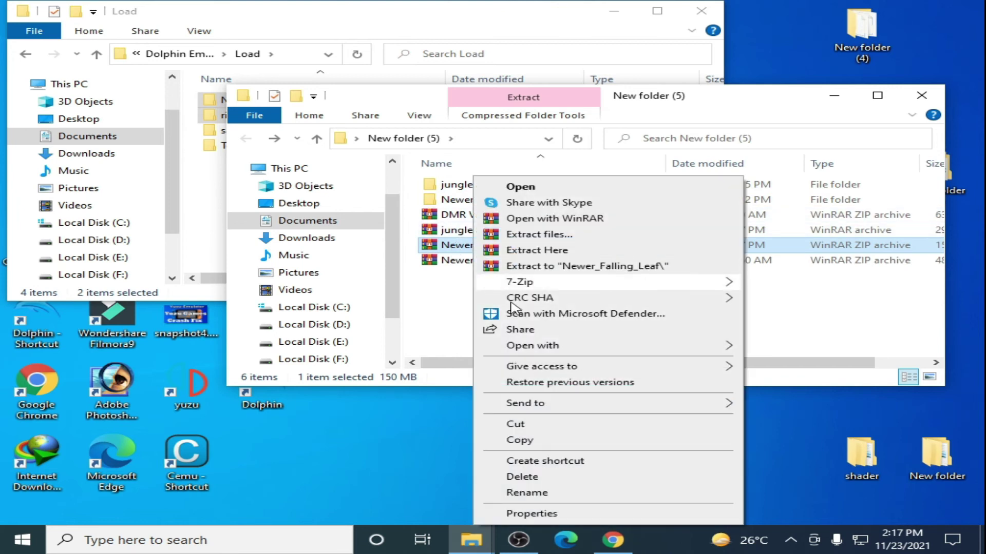
left_click(531, 276)
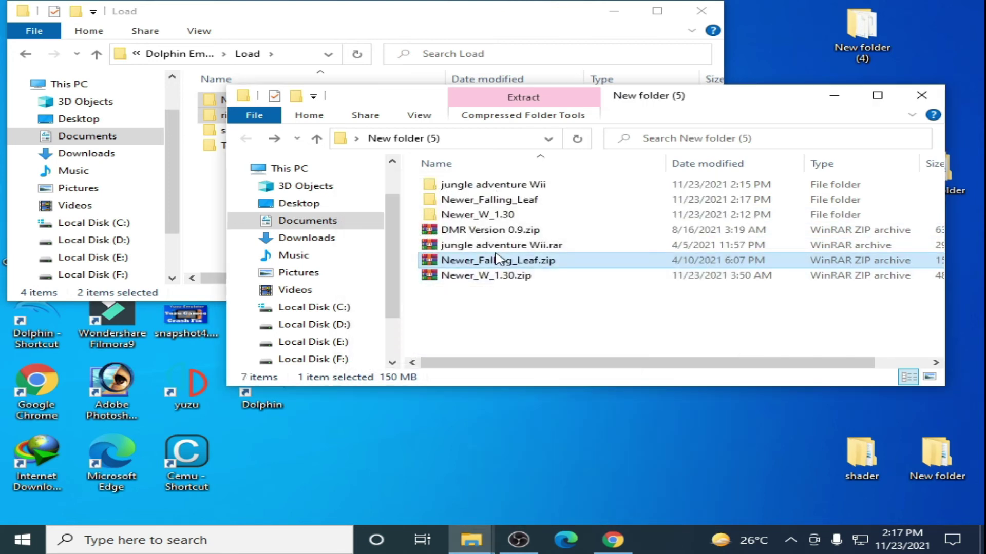
double_click(485, 201)
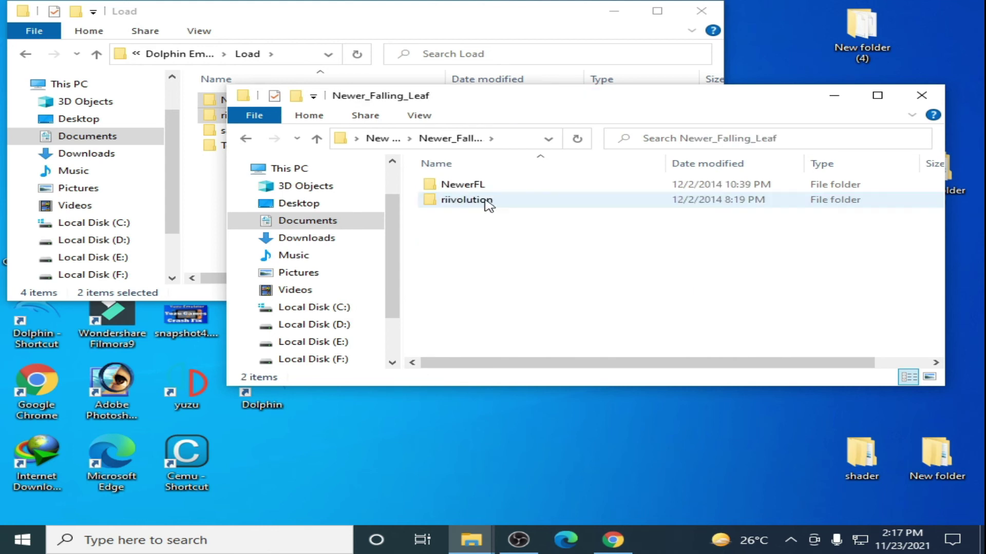
- Delete the NewerSLJAW and riivolution folders from the Load folder
left_click_drag(466, 95, 651, 135)
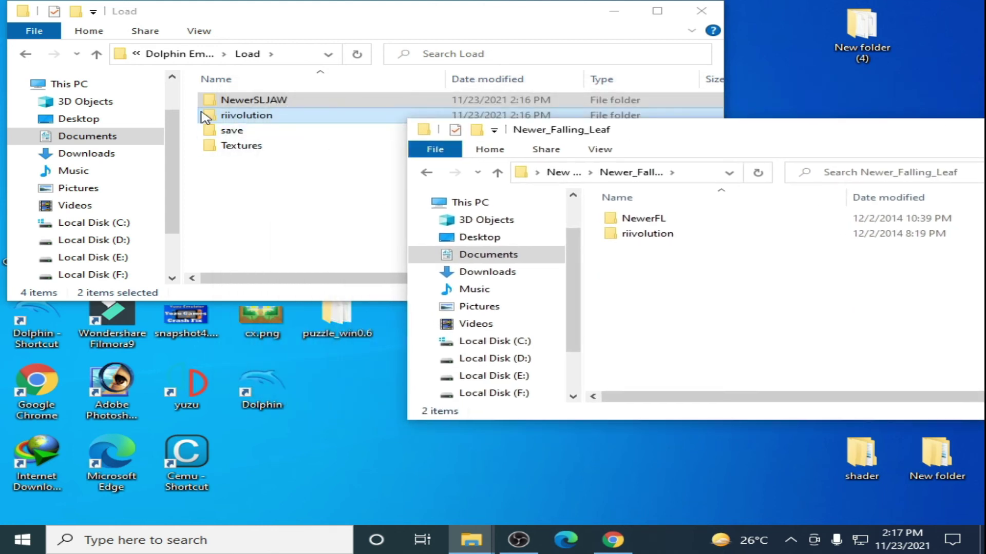
left_click(184, 93)
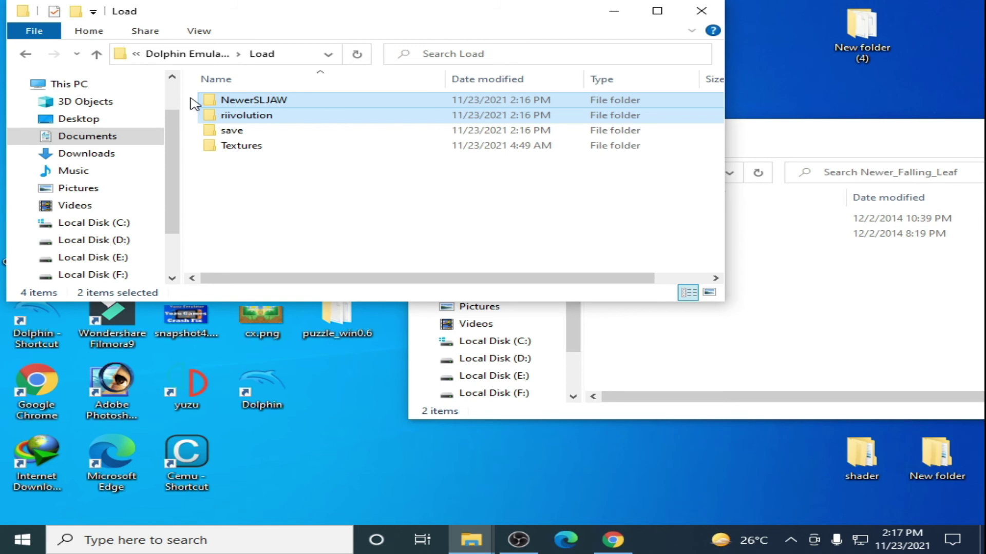
right_click(210, 119)
left_click(249, 435)
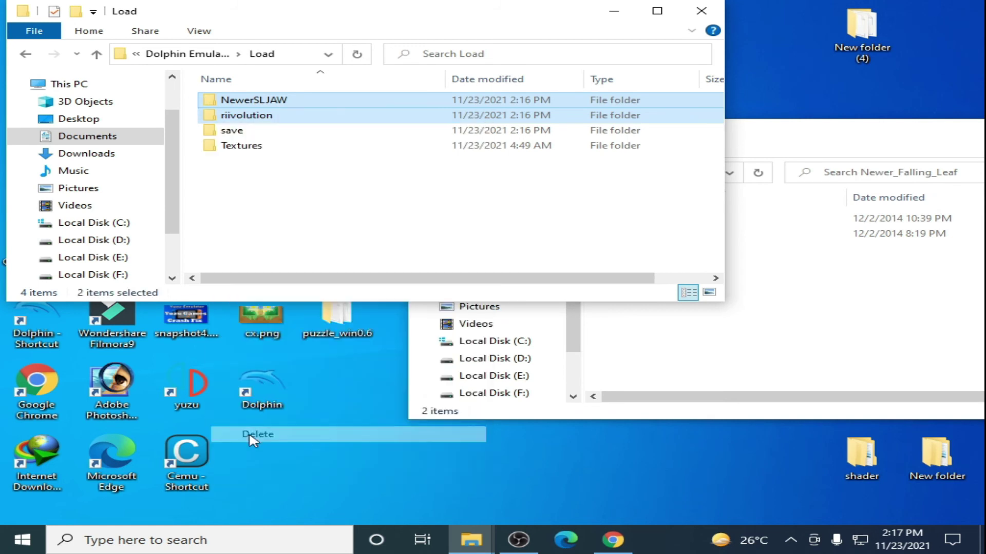
- Copy the NewerFL and riivolution folders from Newer_Falling_Leaf into Load
left_click(905, 343)
left_click_drag(646, 282, 635, 216)
right_click(635, 215)
left_click(687, 427)
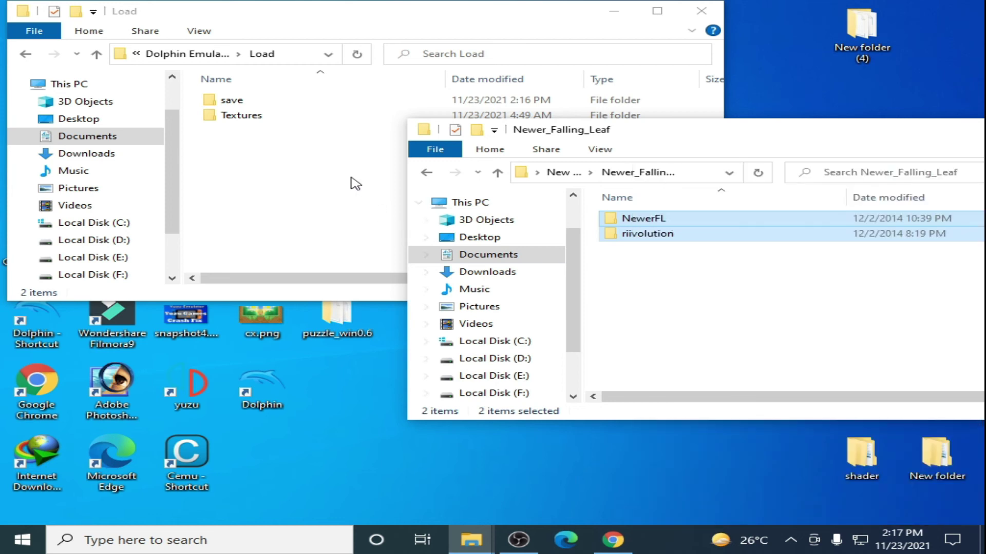
right_click(352, 183)
left_click(380, 276)
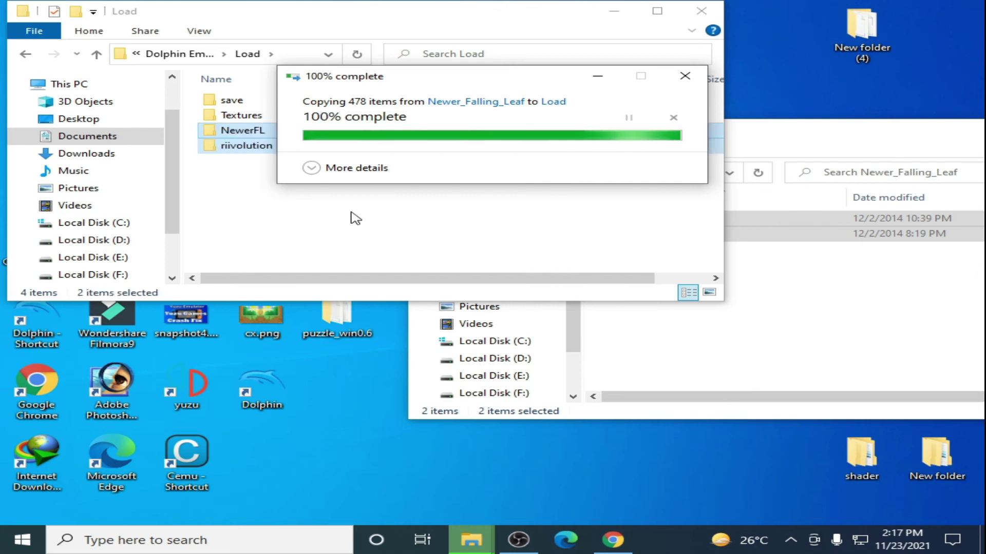
left_click(725, 361)
mouse_move(490, 549)
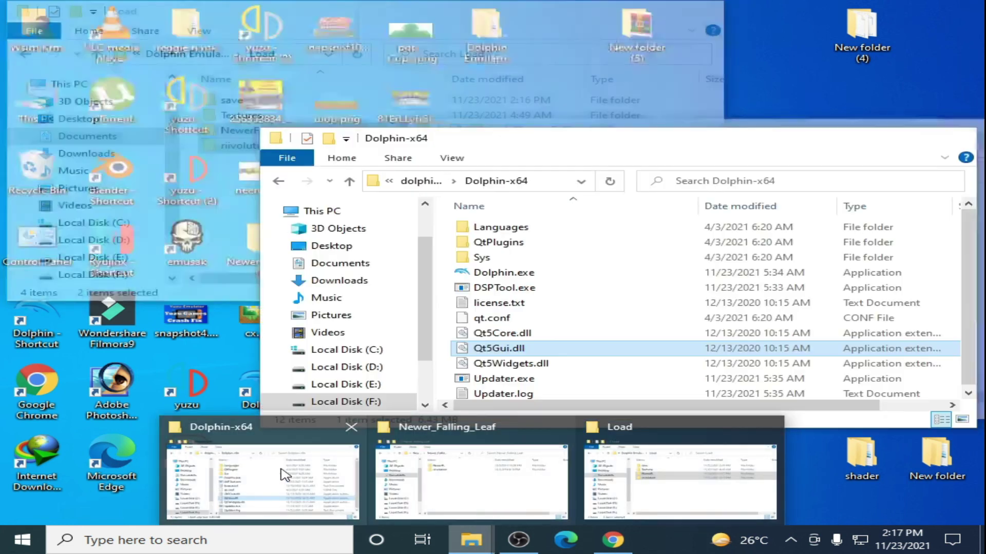
left_click(280, 466)
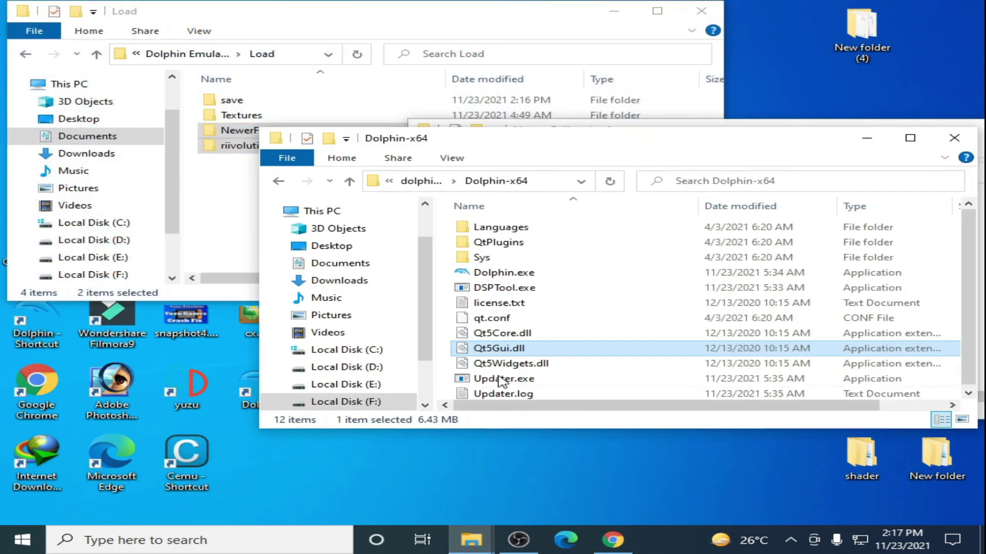
- Launch Dolphin and start New Super Mario Bros. Wii with Riivolution Patches
left_click(486, 275)
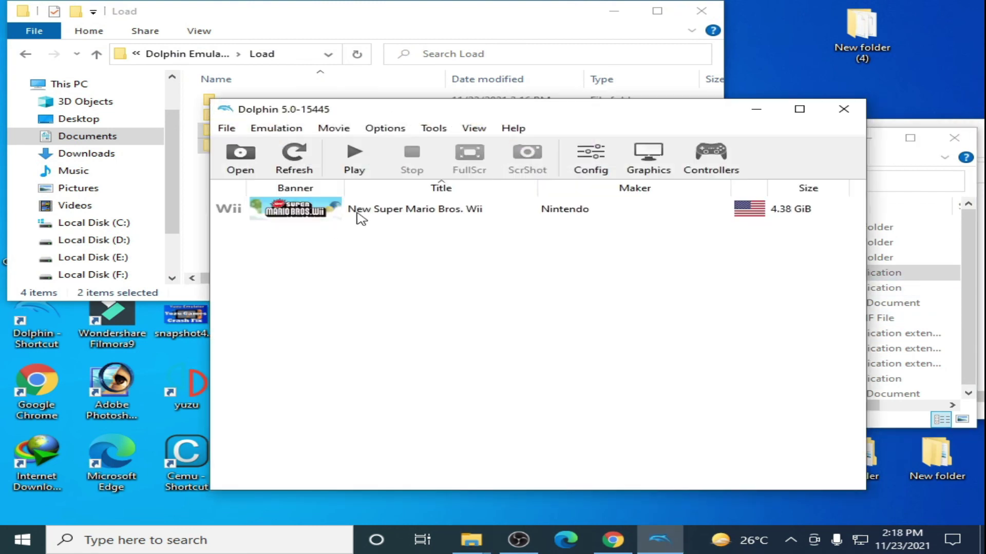
left_click(358, 213)
right_click(359, 214)
left_click(413, 259)
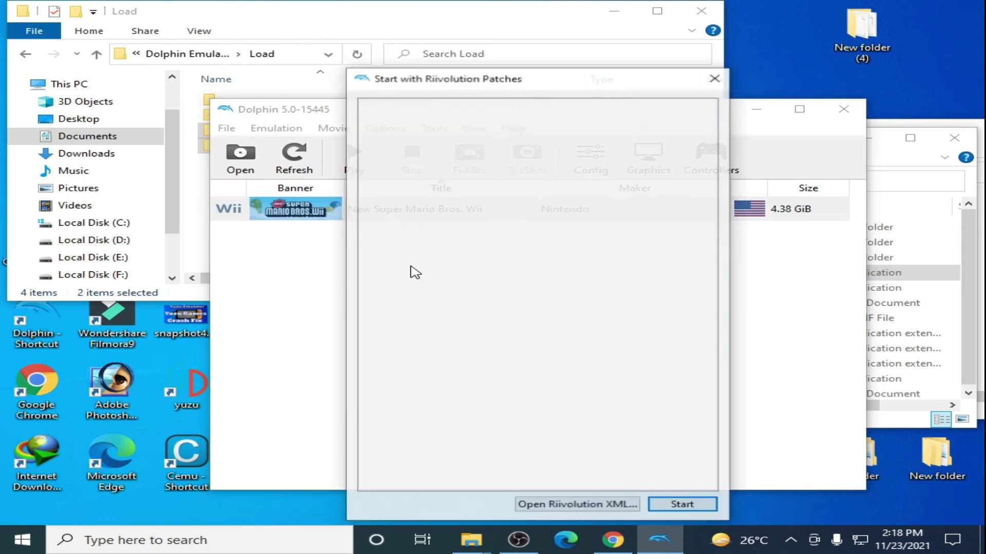
- Load NewerFALLING.xml from Documents > Dolphin Emulator > Load > riivolution and start the game
left_click(556, 509)
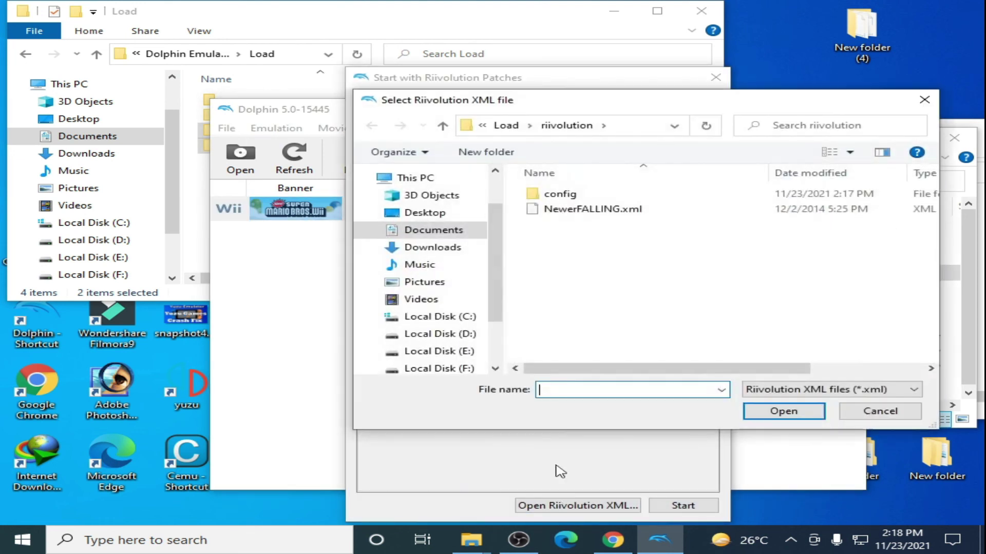
left_click(435, 231)
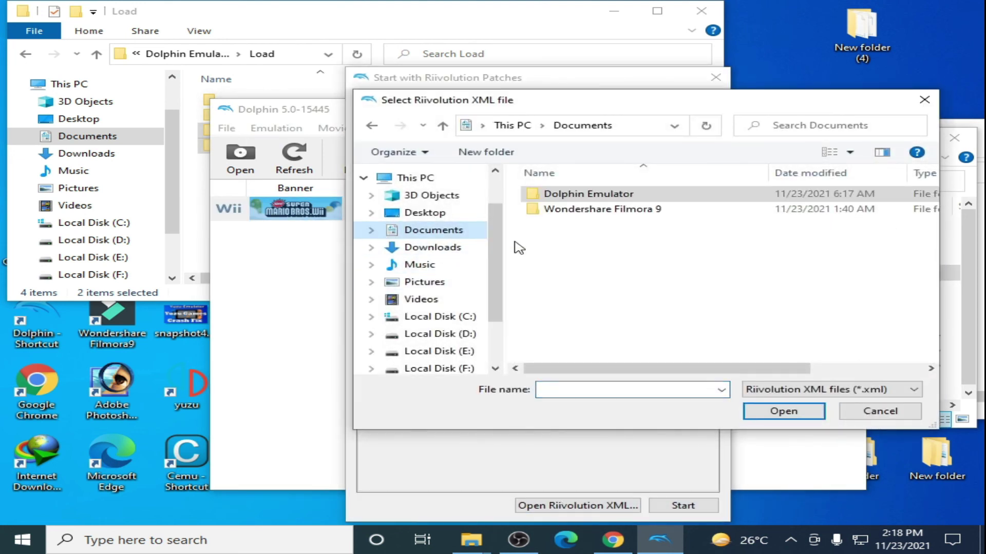
double_click(559, 194)
double_click(555, 300)
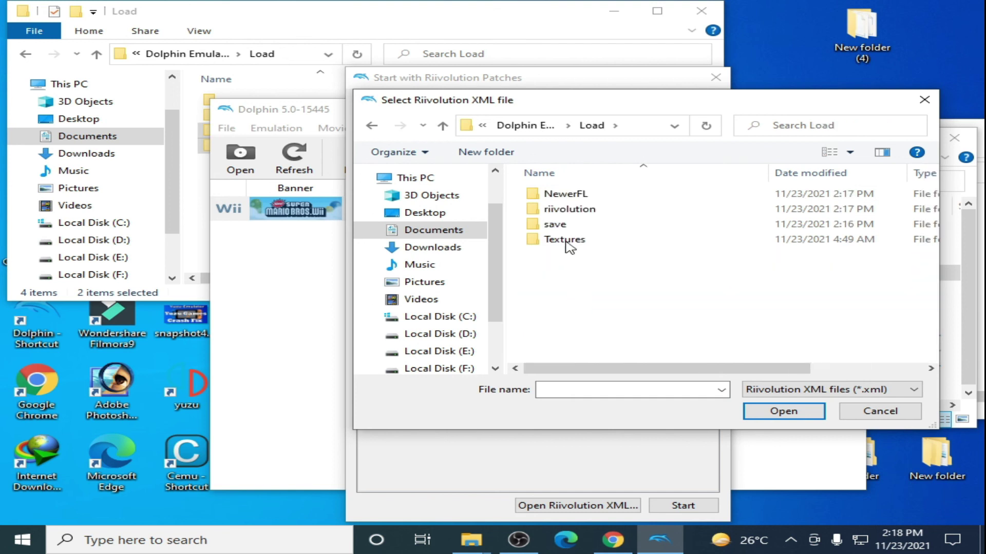
double_click(580, 211)
double_click(598, 216)
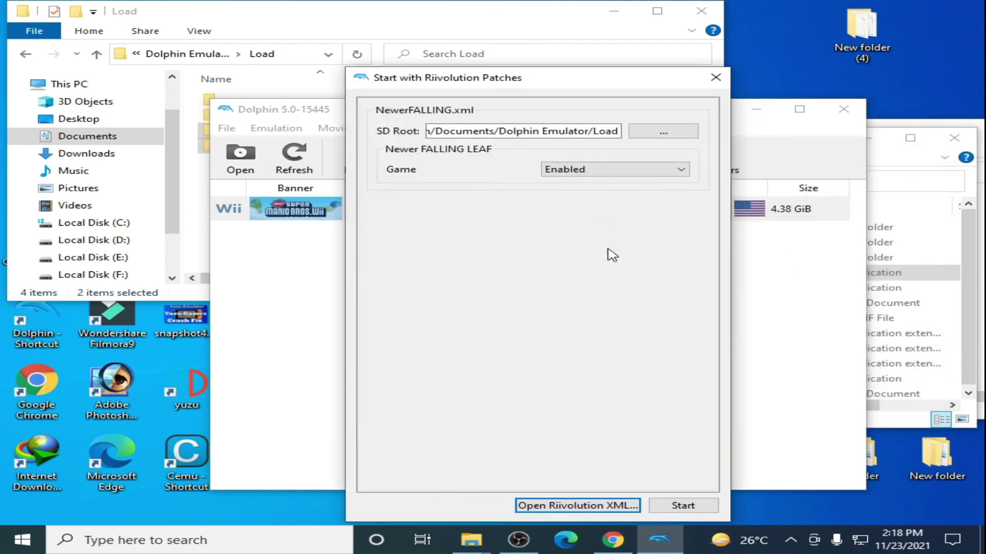
left_click(688, 505)
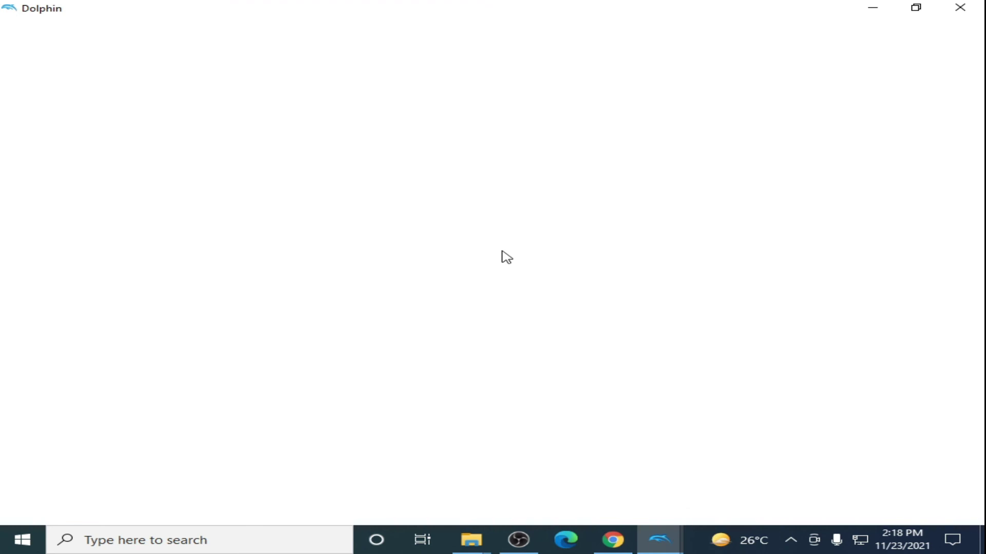
- Restore the maximized game window, then choose File 1 on the File Selection screen
left_click(915, 8)
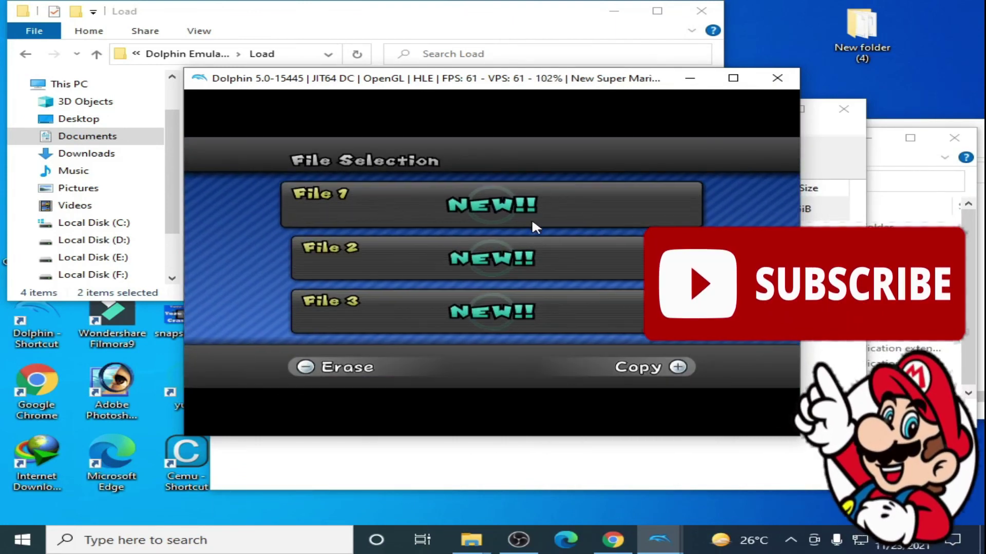
left_click(529, 217)
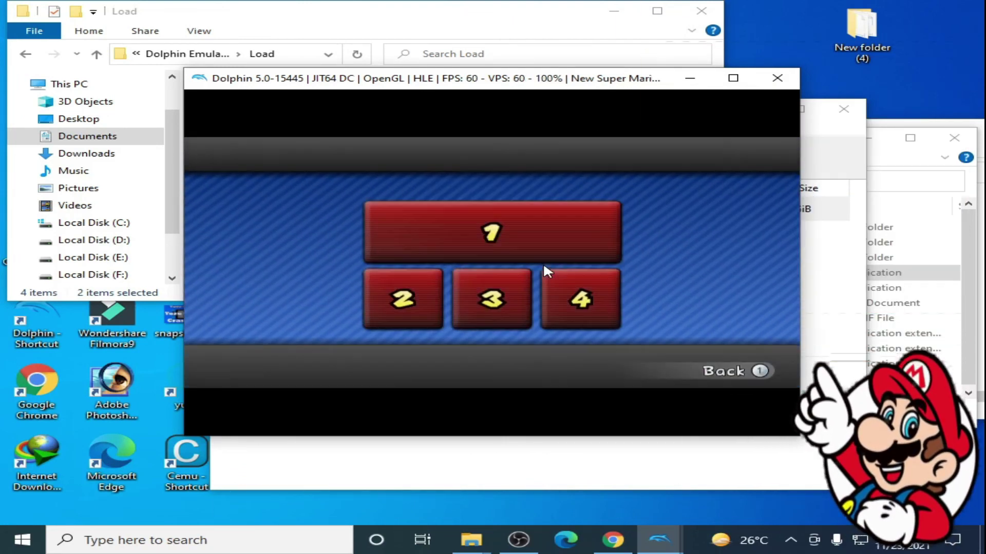